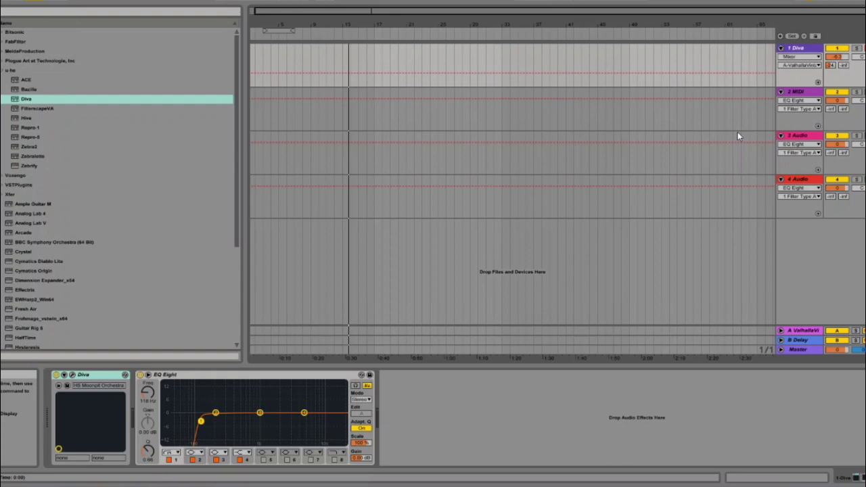
Check the synth preset on the Diva track and create an empty MIDI clip across bars 1 to 8.
left_click(796, 81)
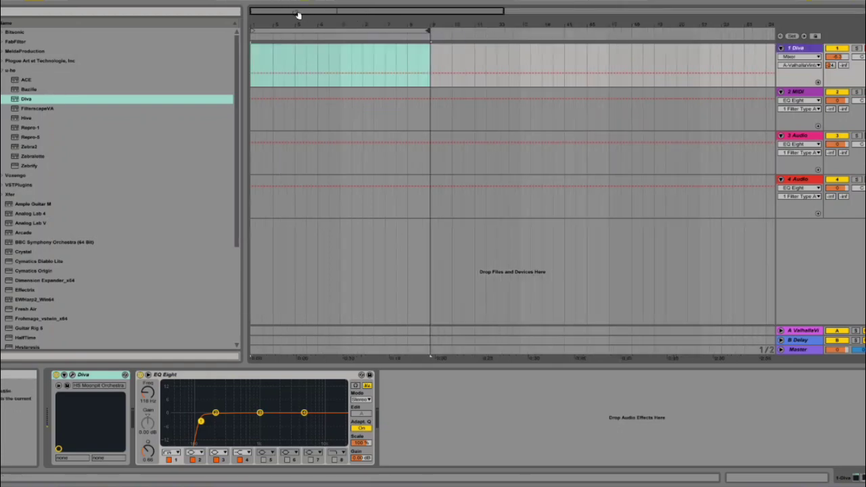
mouse_move(293, 12)
left_mouse_down()
mouse_move(293, 223)
mouse_move(427, 210)
mouse_move(416, 189)
left_mouse_up()
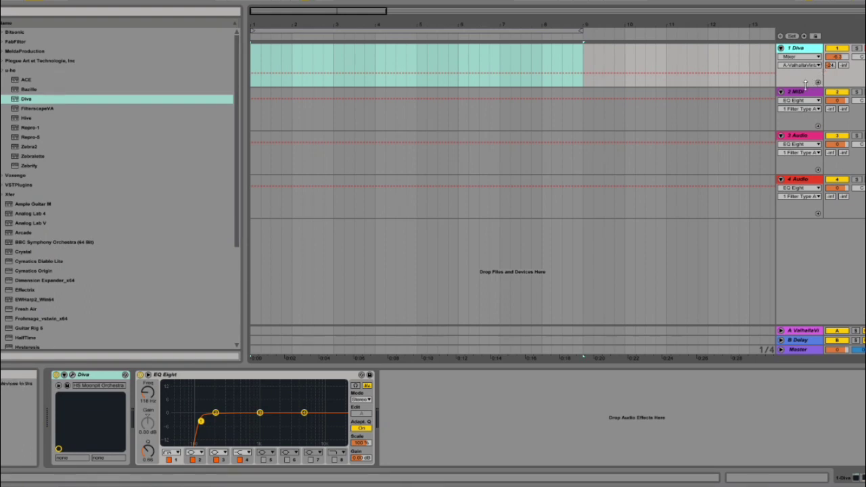
left_click(72, 375)
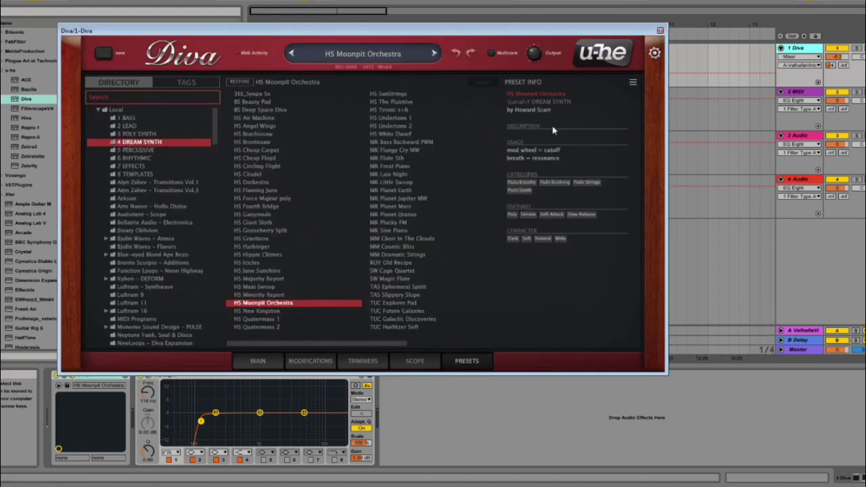
left_click_drag(385, 31, 439, 5)
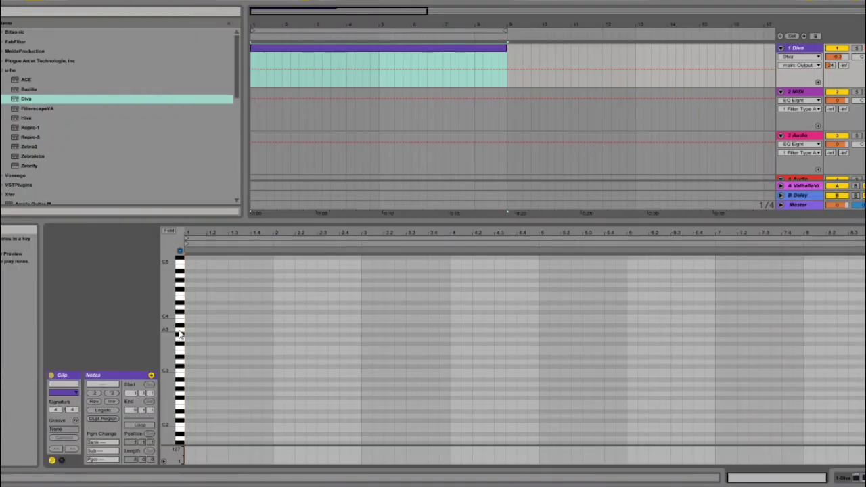
Insert a one-bar Min7 chord rooted on A3 at the start of the clip, using the chord presets.
left_click(180, 329)
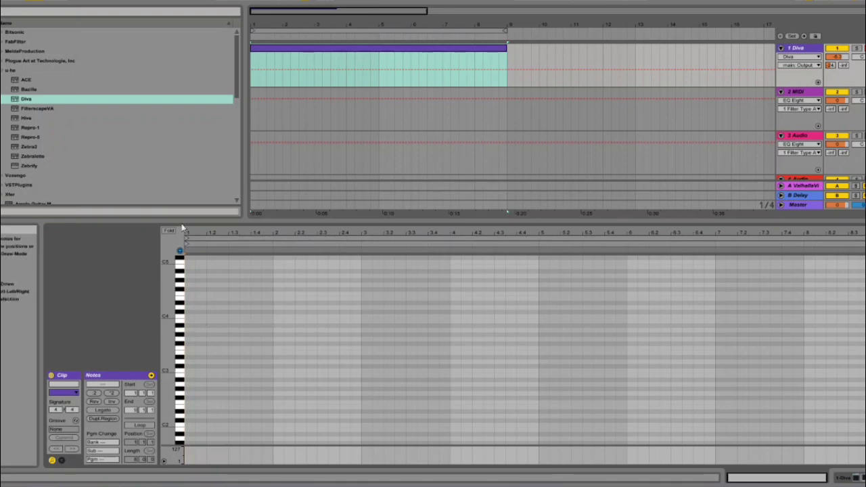
right_click(207, 330)
mouse_move(250, 343)
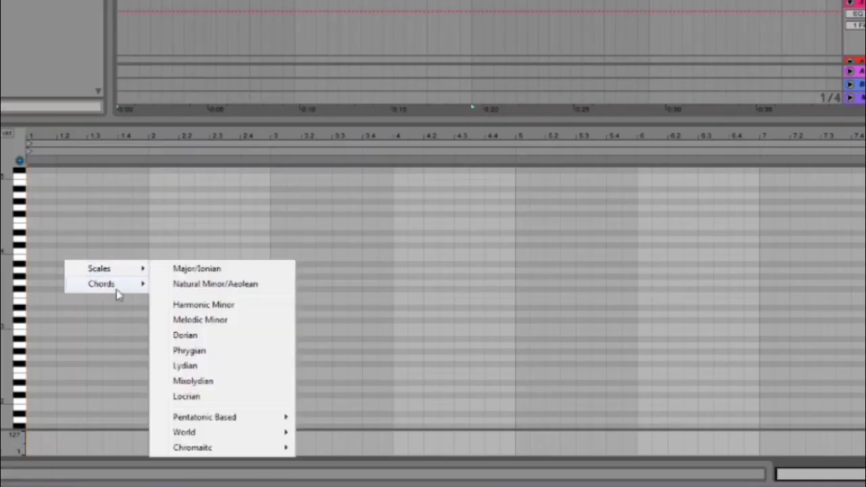
mouse_move(117, 287)
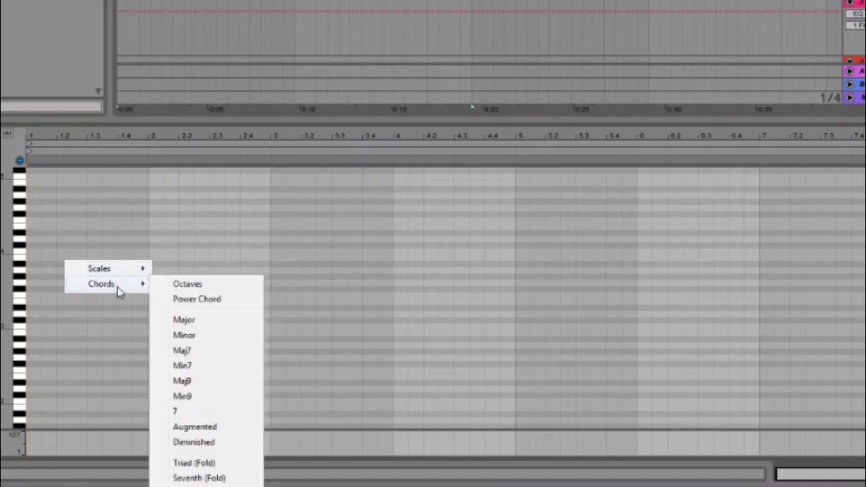
left_click(216, 368)
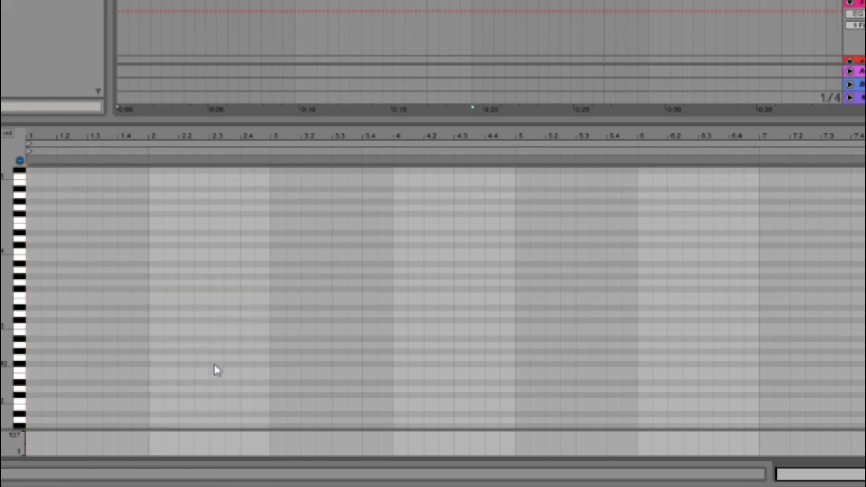
left_click_drag(35, 276, 148, 280)
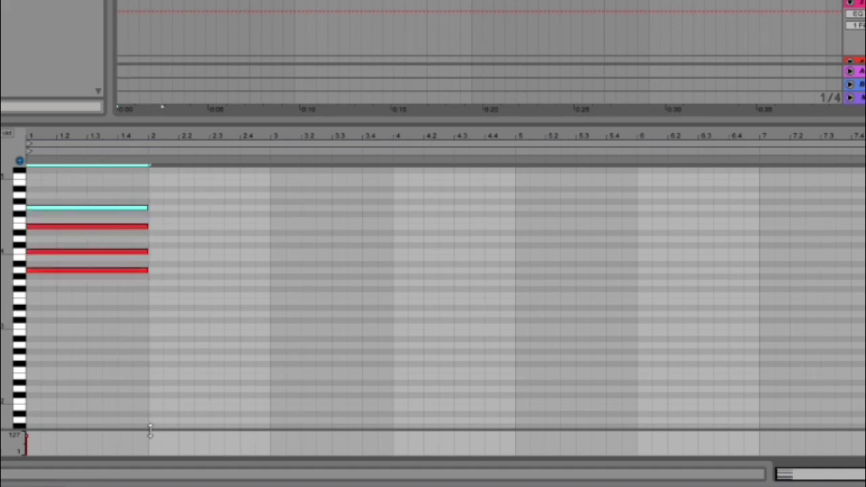
Play the chord and raise its top note by two semitones to A4.
left_click_drag(150, 431, 139, 315)
key("space")
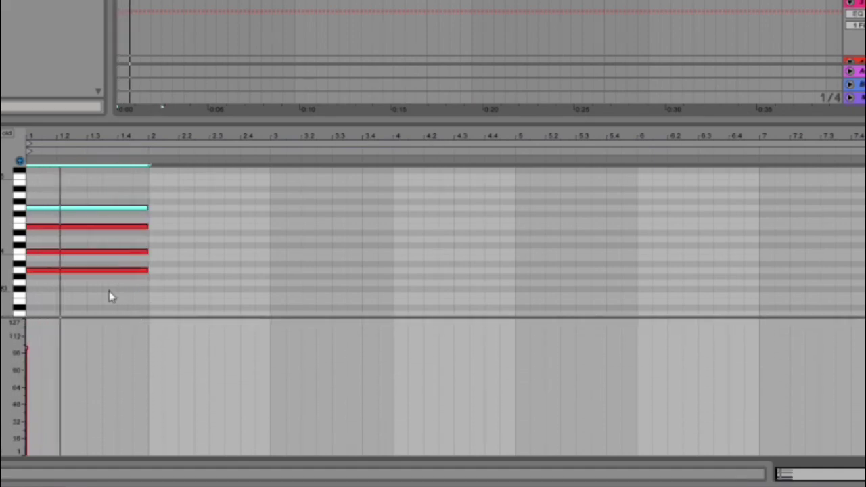
left_click(83, 219)
left_click_drag(78, 207, 78, 195)
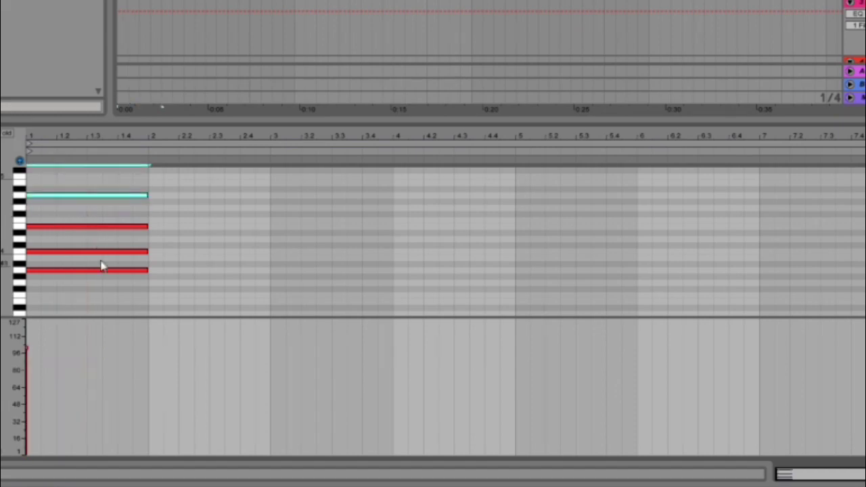
Transpose all the chord notes down one octave and slightly stagger their start times.
left_click_drag(103, 304, 71, 154)
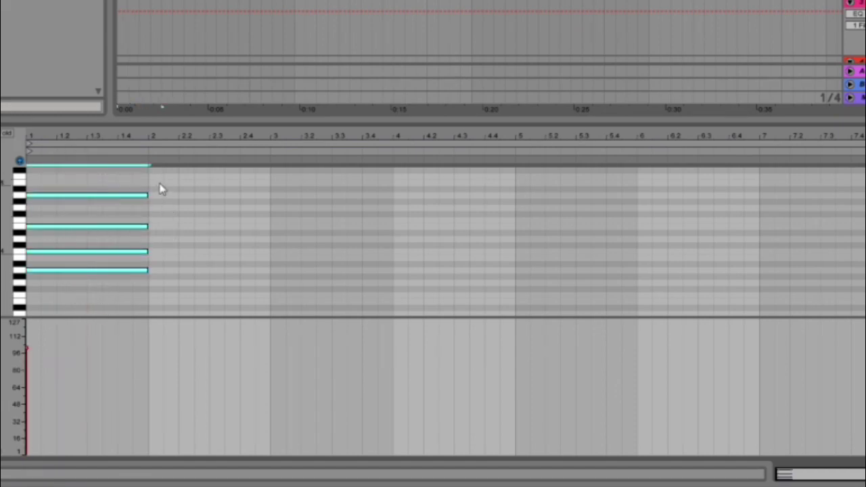
left_click_drag(159, 183, 132, 346)
key("shift+Down")
key("space")
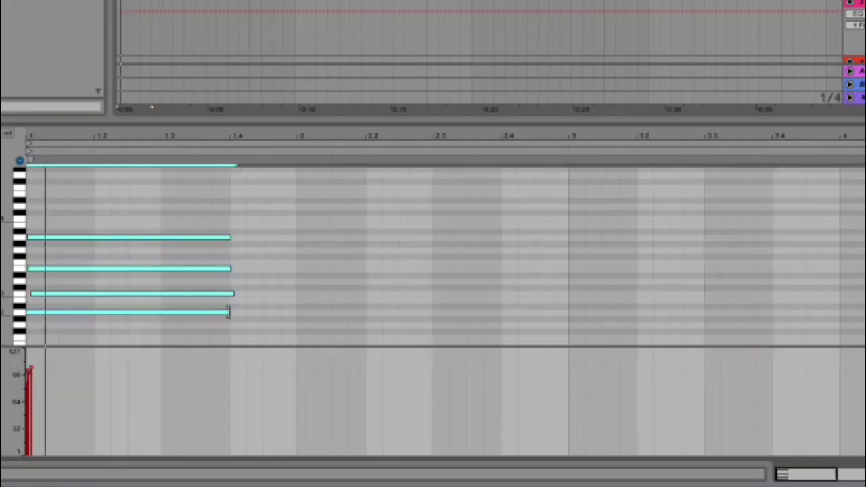
Shorten all the chord notes to end around beat 1.3 and play the chord.
left_click_drag(230, 313, 162, 312)
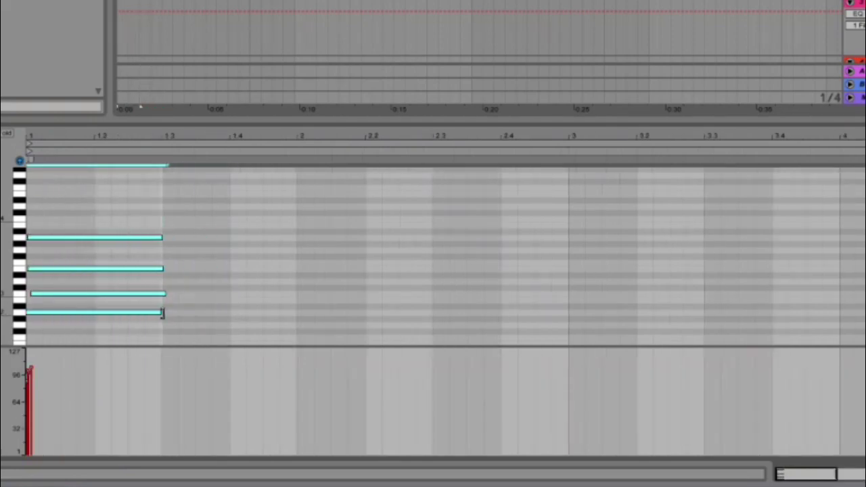
left_click(218, 282)
mouse_move(159, 296)
left_mouse_down()
mouse_move(79, 240)
mouse_move(83, 197)
mouse_move(71, 177)
left_mouse_up()
key("space")
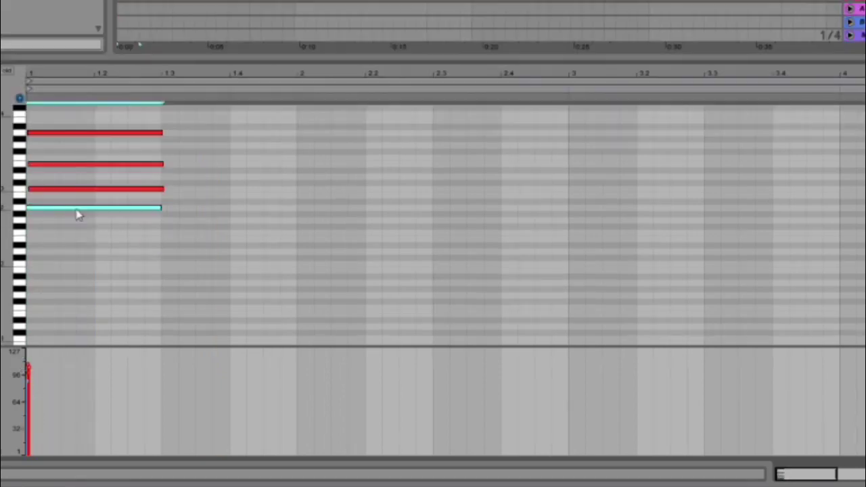
Thicken the chord by copying its lowest note down an octave to A1 and its E3 note up an octave to E4.
left_click_drag(76, 215, 81, 286)
key("space")
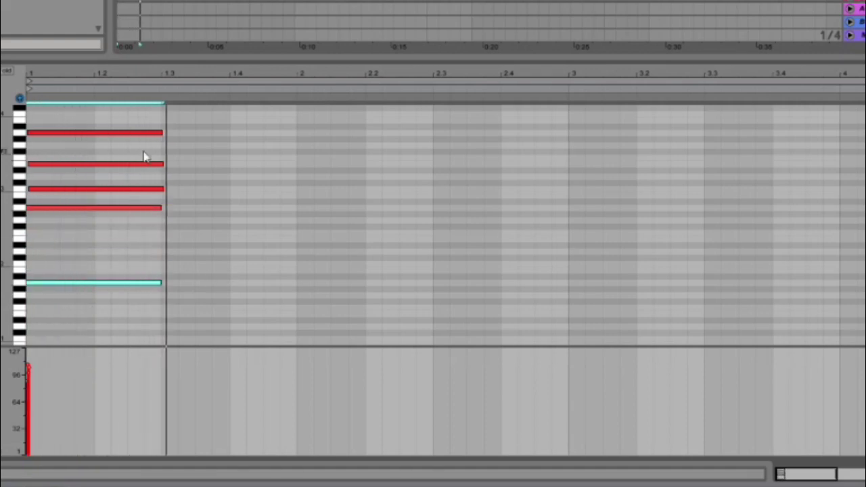
scroll(14, 168, "up", 2)
scroll(13, 167, "down", 3)
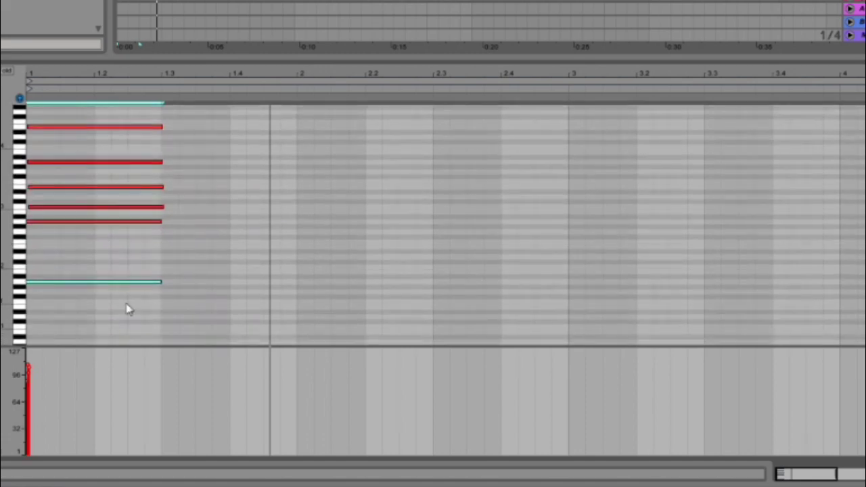
Duplicate the whole six-note chord and move the copy to the start of bar 2.
left_click_drag(139, 328, 75, 81)
key("ctrl+d")
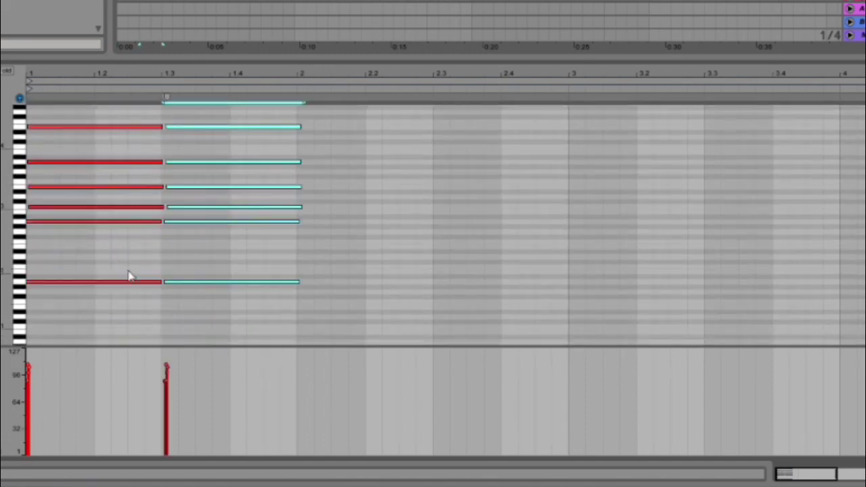
key("Right")
key("Right")
key("Right")
key("Right")
key("Right")
key("Right")
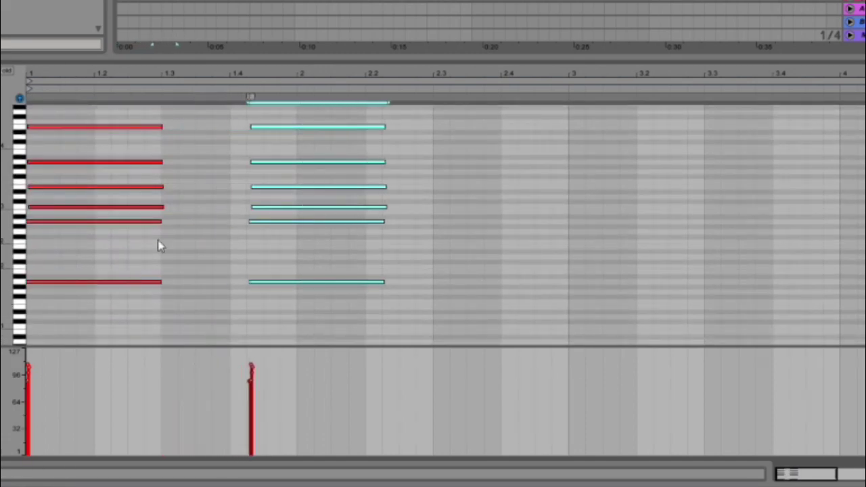
key("Right")
key("Right")
Transpose the bar 2 chord down two semitones and play both chords.
key("Down")
key("Down")
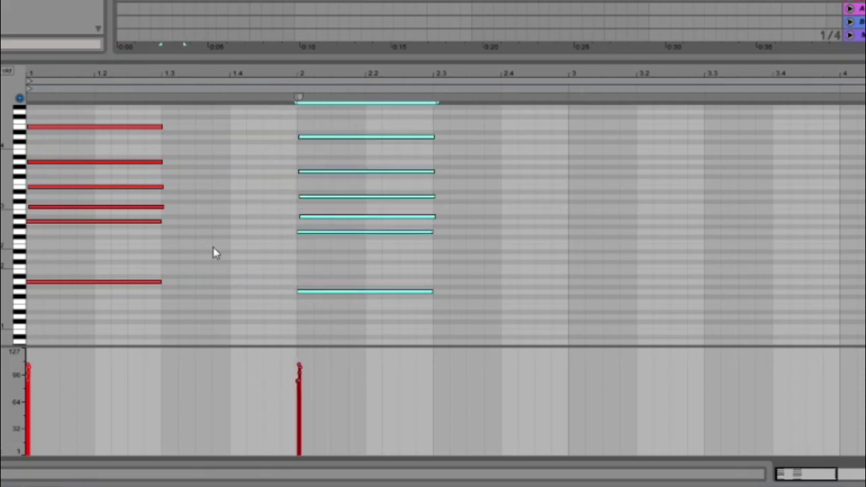
key("space")
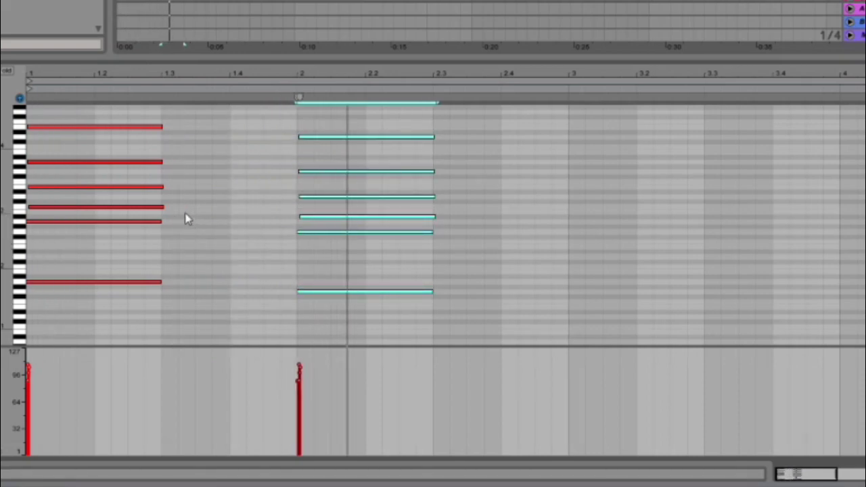
Raise the third-lowest note of the bar 2 chord by one semitone to B2 and play the progression.
left_click(310, 217)
key("Up")
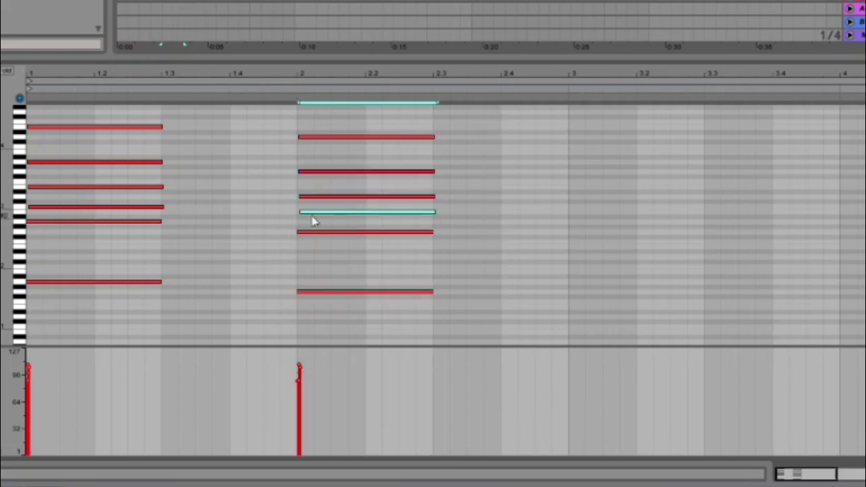
left_click(316, 205)
left_click(315, 196)
left_click(317, 172)
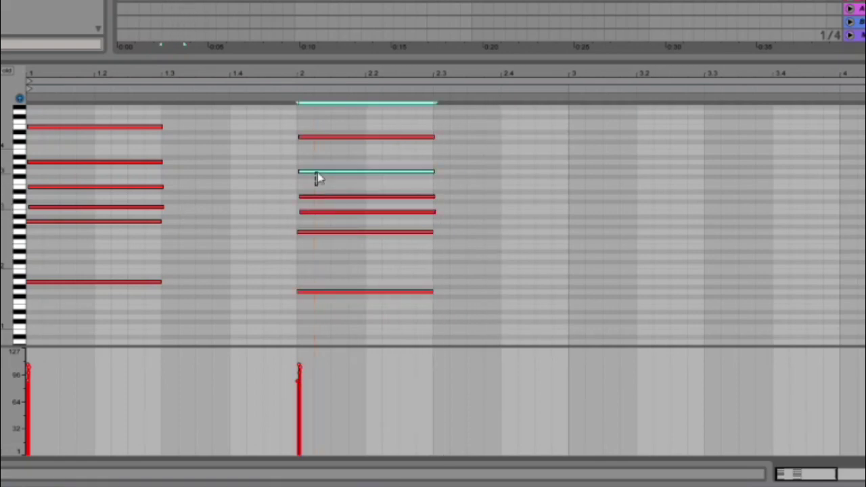
left_click(316, 137, "shift")
key("space")
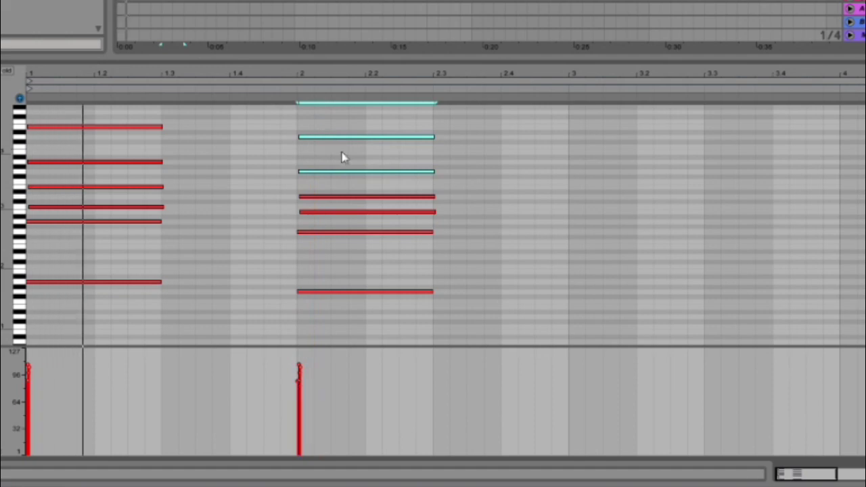
left_click(467, 205)
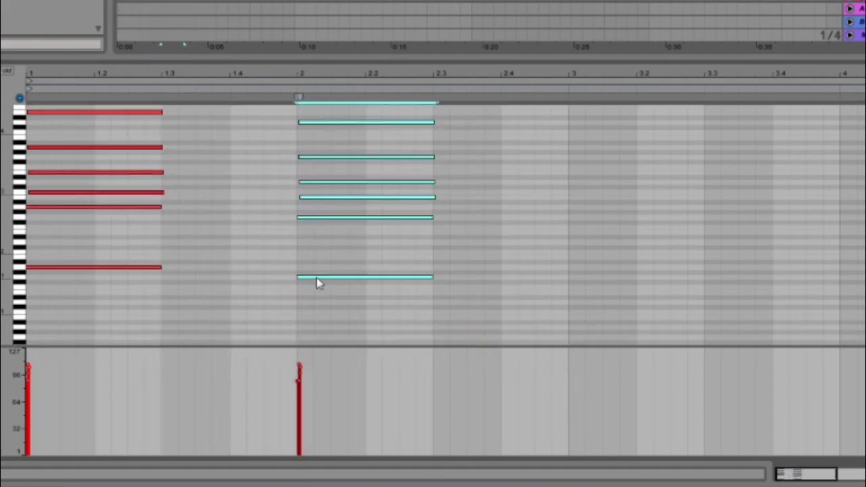
Copy the bar 2 chord to bar 3 five semitones lower and drop its third-lowest note one more semitone to F2.
left_click_drag(318, 282, 589, 226)
left_click(584, 223)
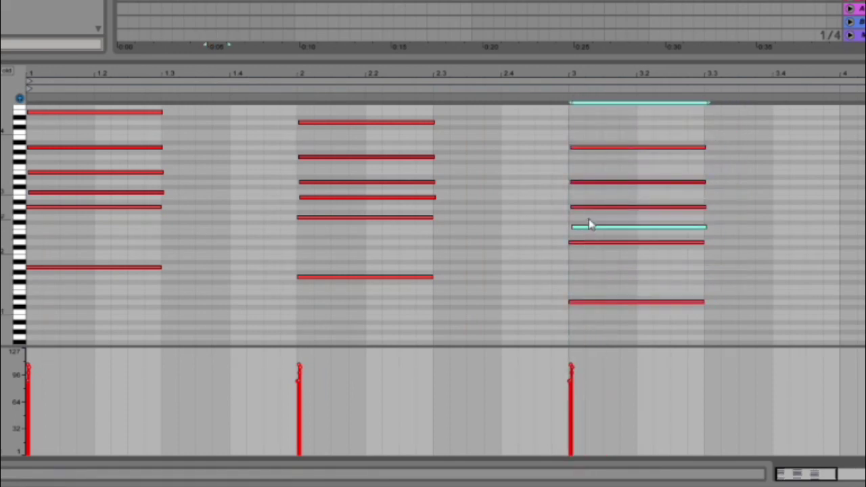
left_click(583, 208)
left_click(585, 181, "shift")
left_click(589, 147, "shift")
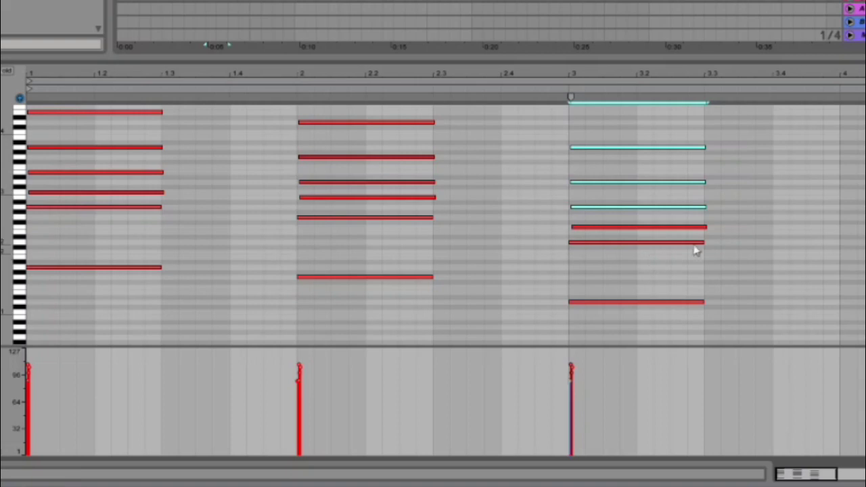
Copy the bar 3 chord to bar 4 two semitones higher and play the four-chord progression.
left_click(738, 279)
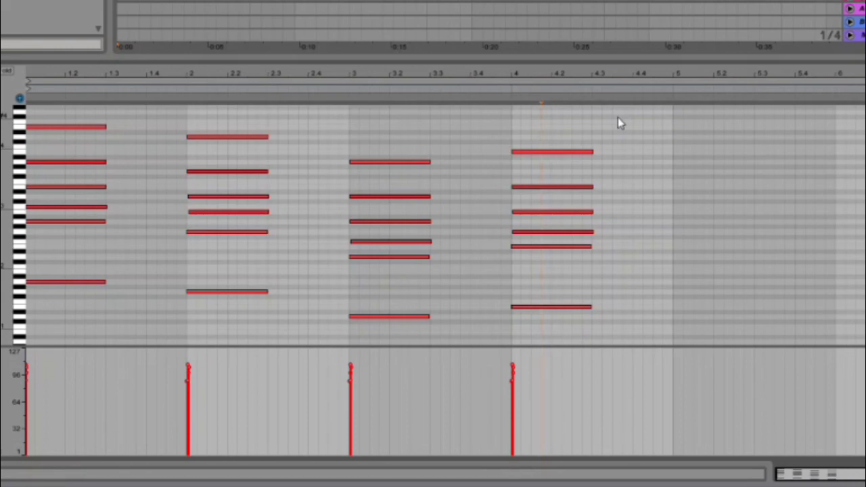
key("space")
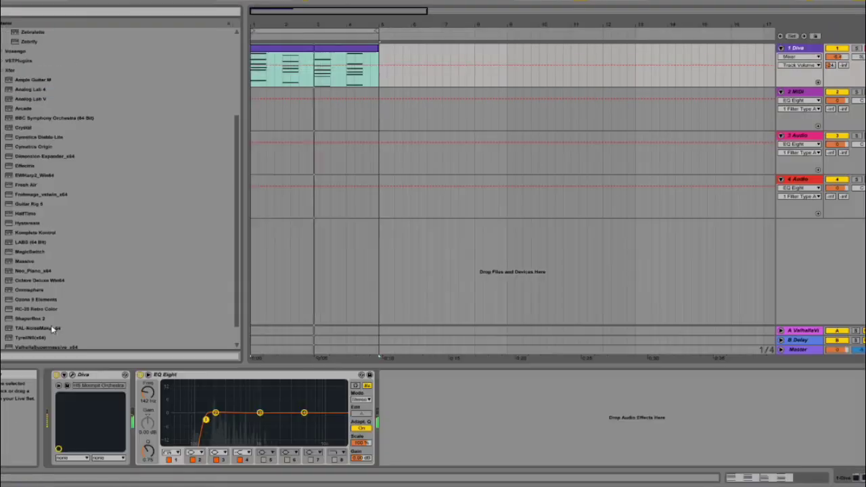
Insert RC-20 Retro Color between Diva and EQ Eight, using the Sad Piano preset with the Space amount reduced.
left_click_drag(35, 309, 144, 409)
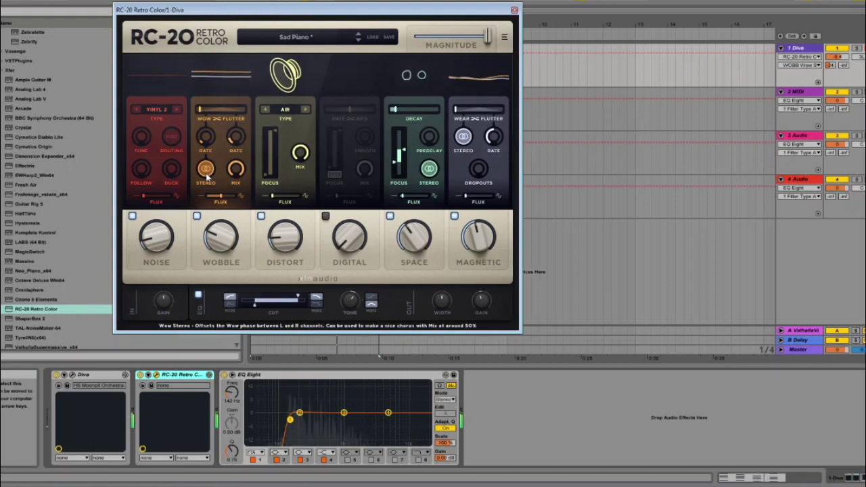
mouse_move(404, 251)
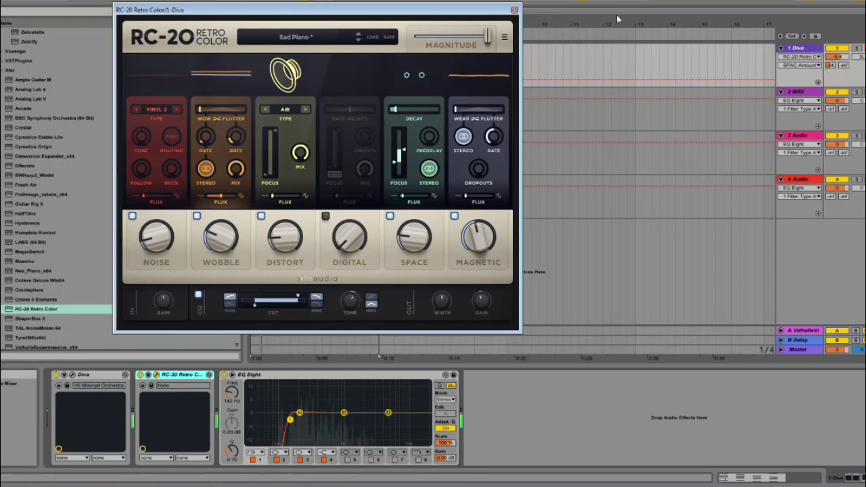
left_click(514, 10)
Insert a new audio track and place it directly below the Diva track.
left_click(331, 52)
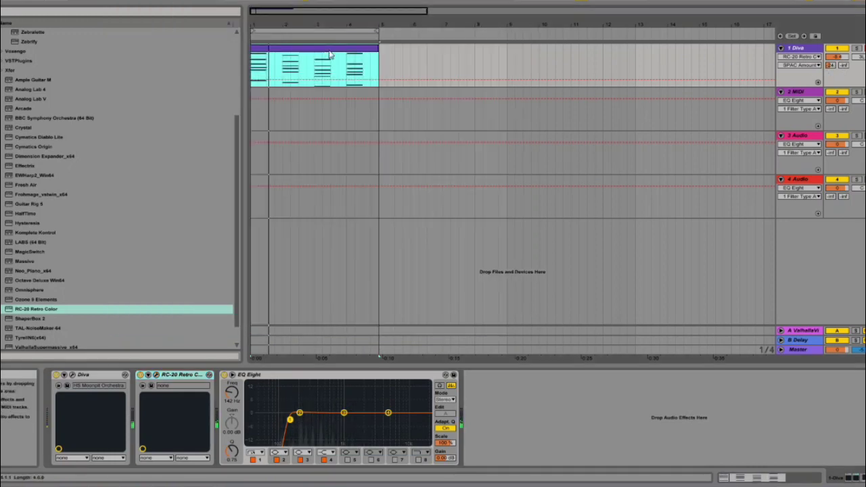
left_click_drag(320, 11, 277, 37)
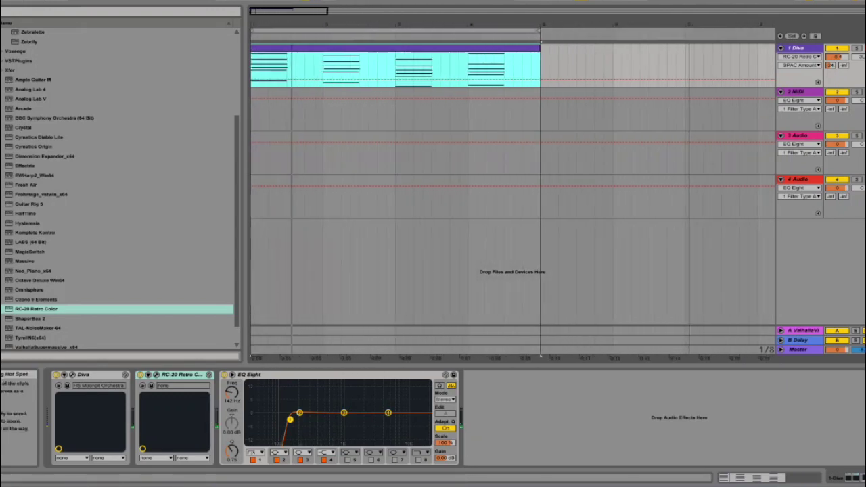
right_click(799, 130)
left_click(722, 200)
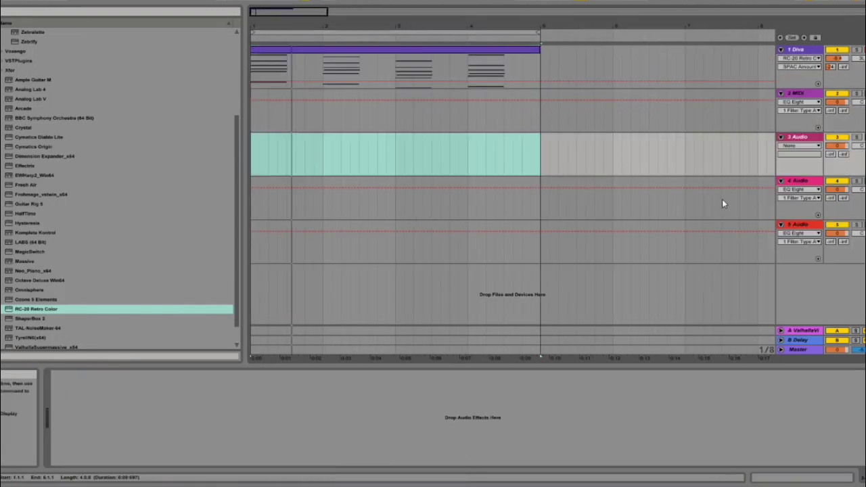
left_click(801, 77)
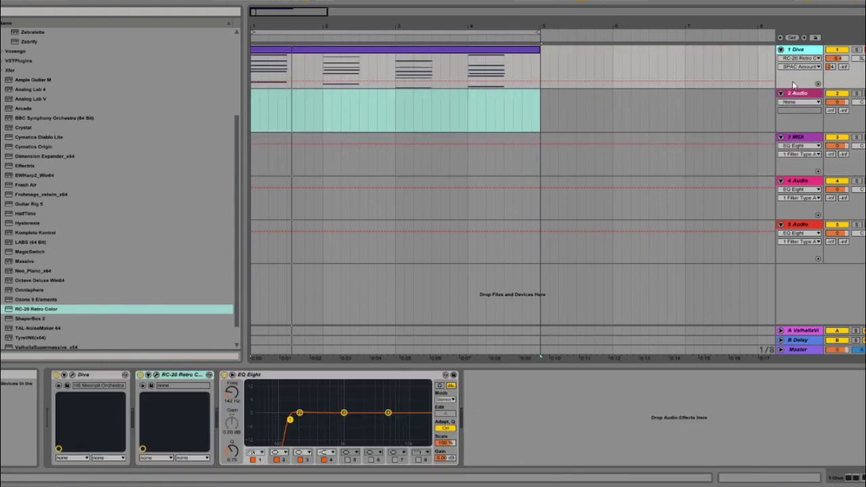
Freeze the Diva track and copy its frozen four-bar clip onto the audio track directly below at bar 1.
right_click(791, 82)
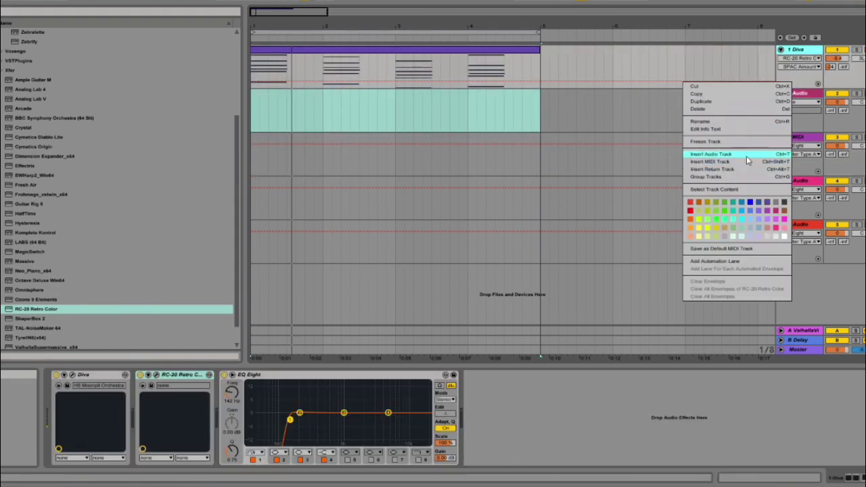
left_click(734, 141)
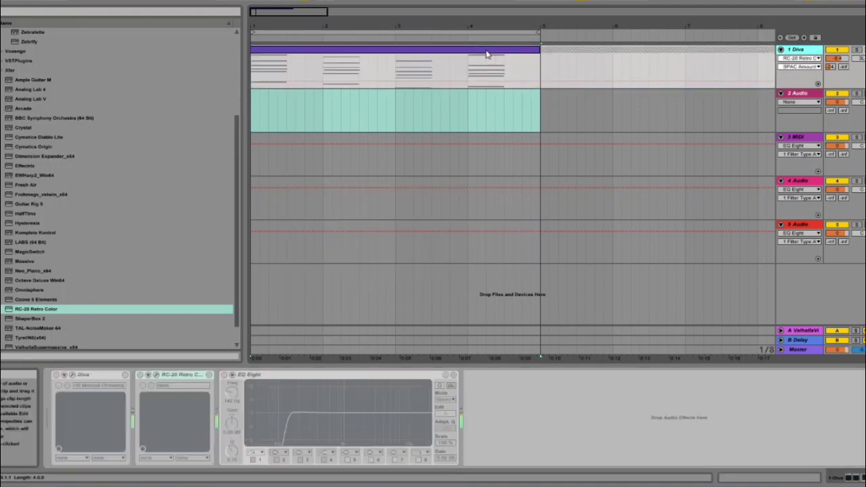
left_click_drag(481, 51, 459, 102)
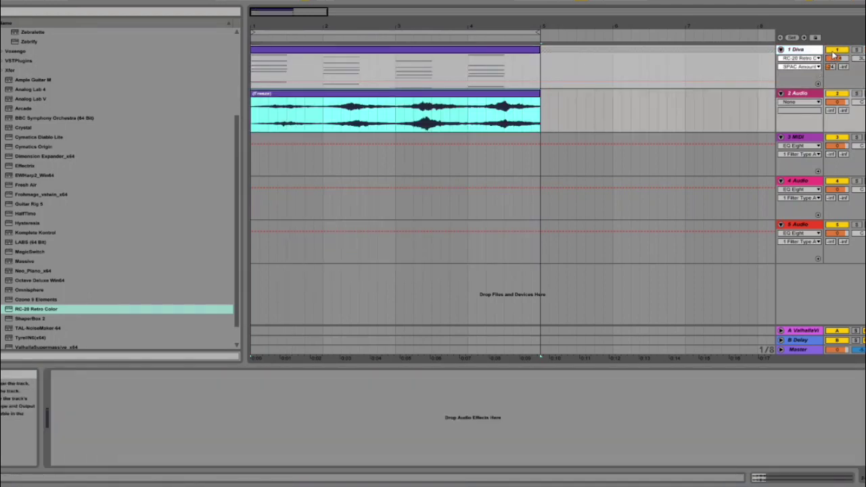
Mute the Diva track, play the bounced chord audio, and lower the volume of the audio track beneath it.
left_click(834, 51)
key("space")
left_click_drag(837, 102, 858, 109)
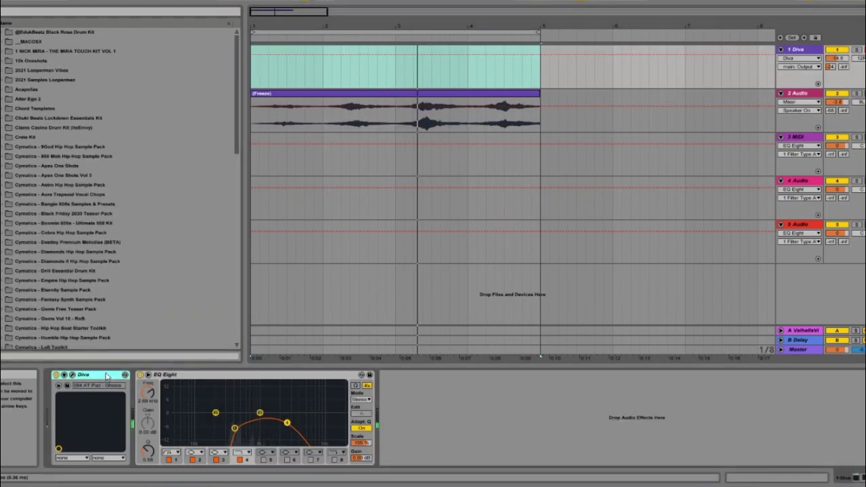
Replace Diva with the Cymatics - BELL Submarine - C.wav sample from Apex One Shots Vol 3 and adjust the sampler's warp, loop and snap options.
left_click(4, 176)
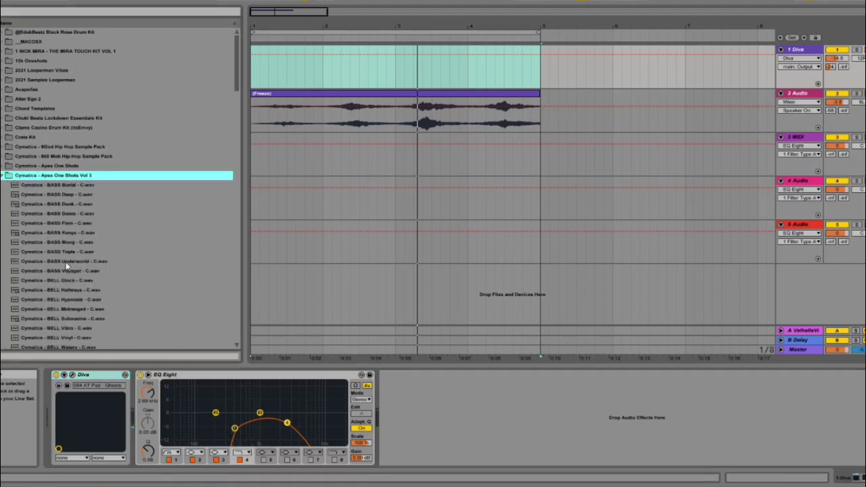
scroll(67, 266, "down", 2)
double_click(60, 280)
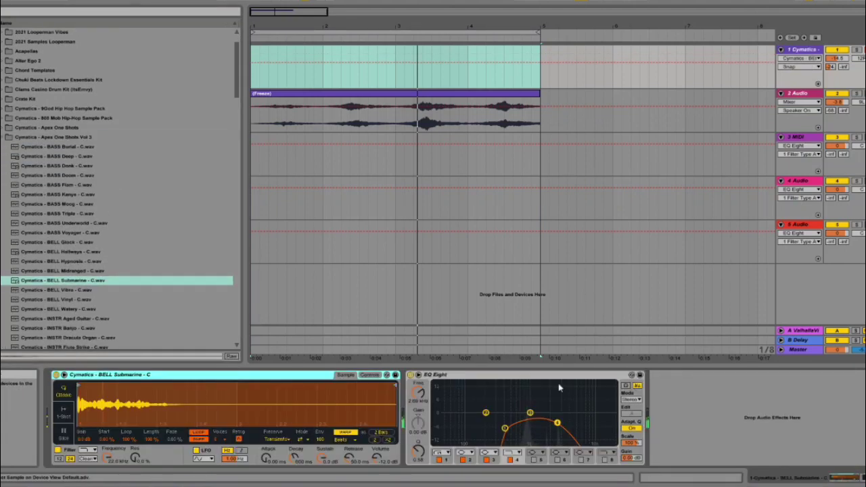
left_click(355, 434)
left_click(198, 433)
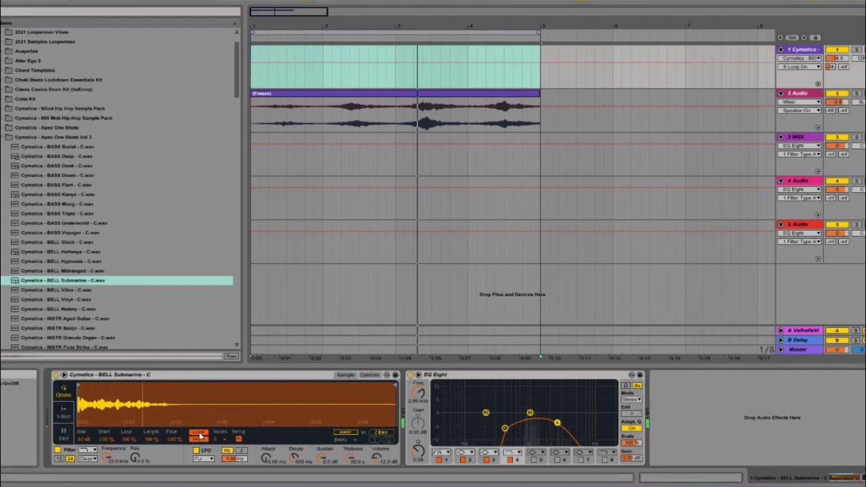
left_click(199, 438)
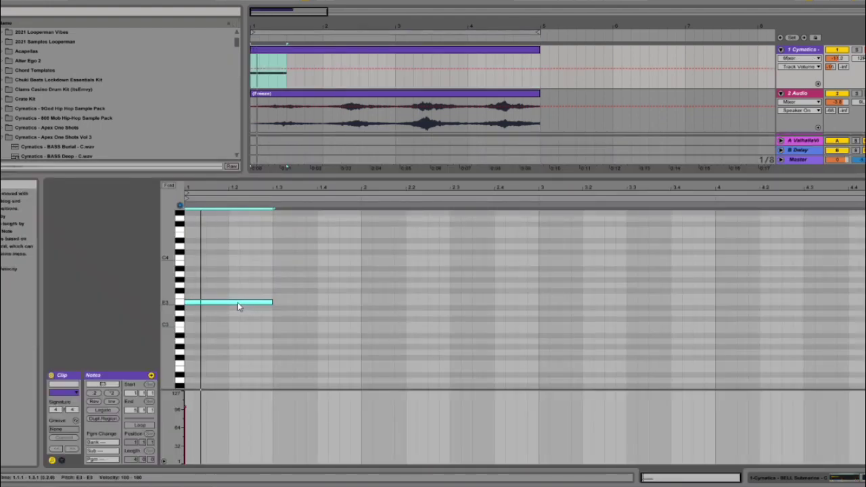
Shorten bar 1's E3 note to an eighth, follow it with A3, and add E3 at bar 2 with G3 at 2.1.3.
left_click_drag(238, 302, 207, 310)
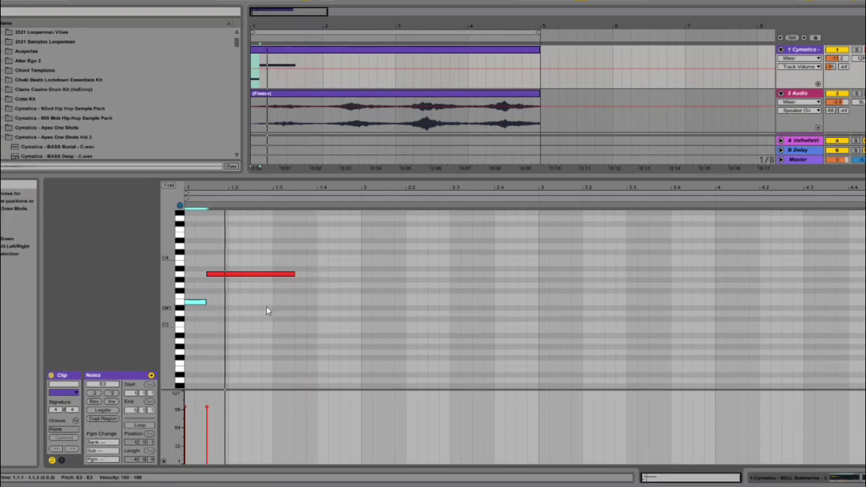
double_click(421, 304)
left_click_drag(497, 296, 443, 290)
key("space")
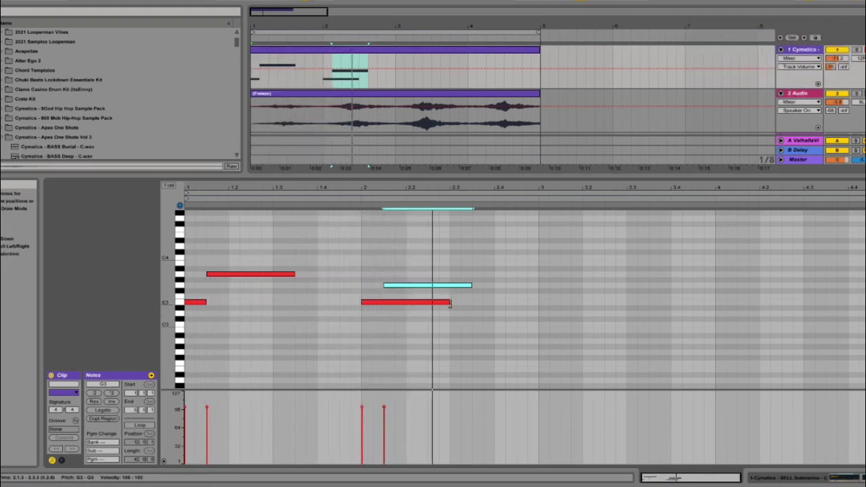
Shorten the bar 2 E3 note to an eighth so it ends where G3 starts, and play the bell melody.
left_click_drag(448, 303, 382, 303)
key("space")
left_click(459, 264)
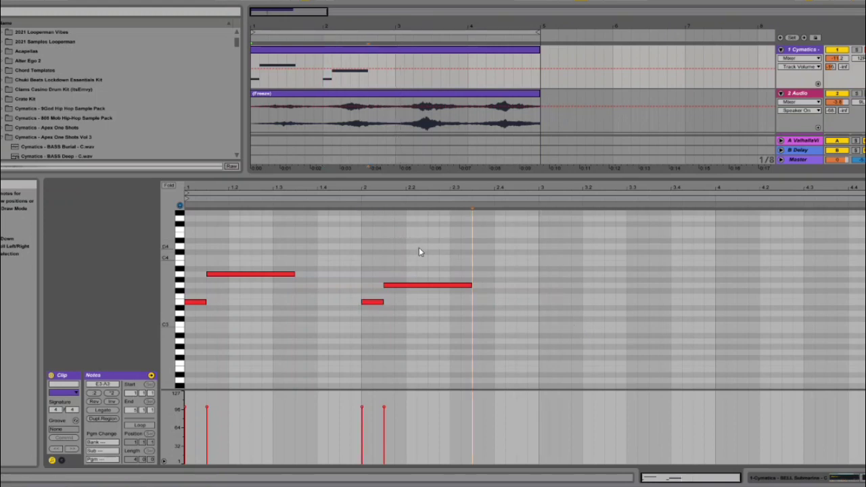
key("space")
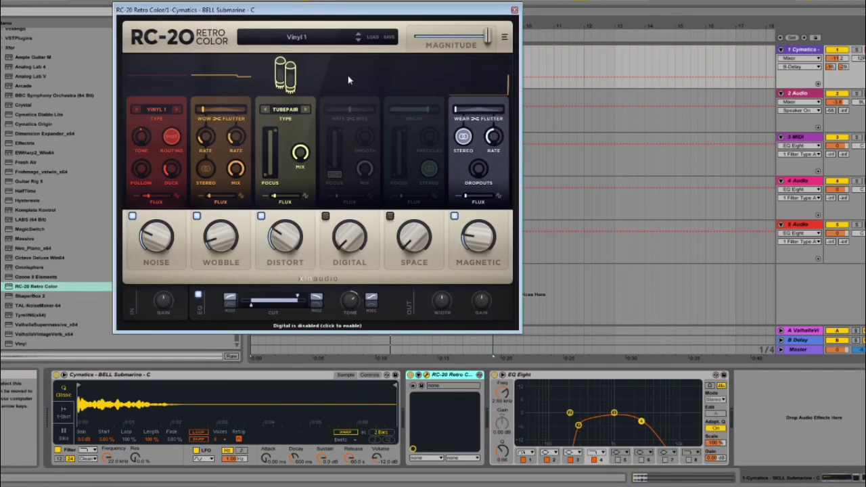
Load the Flux Space preset in the bell track's RC-20, with Digital at 31% and its balance at Rate 100%, Bits 57%.
left_click(310, 42)
scroll(266, 85, "up", 2)
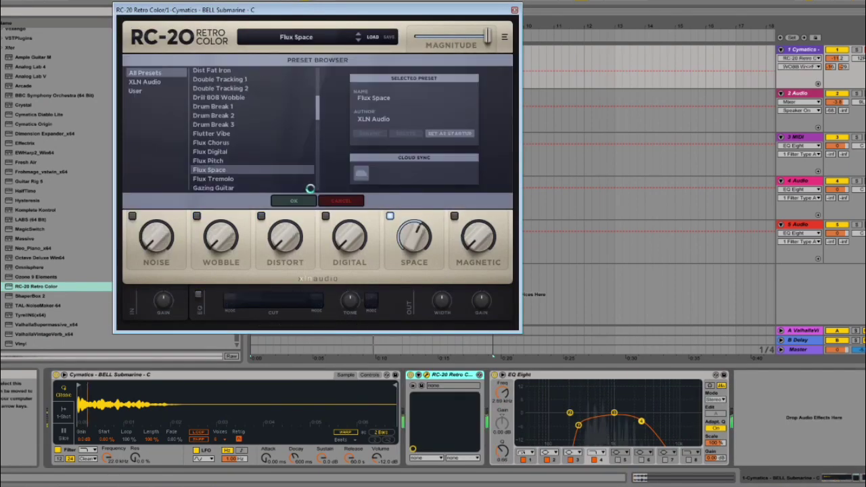
left_click(295, 198)
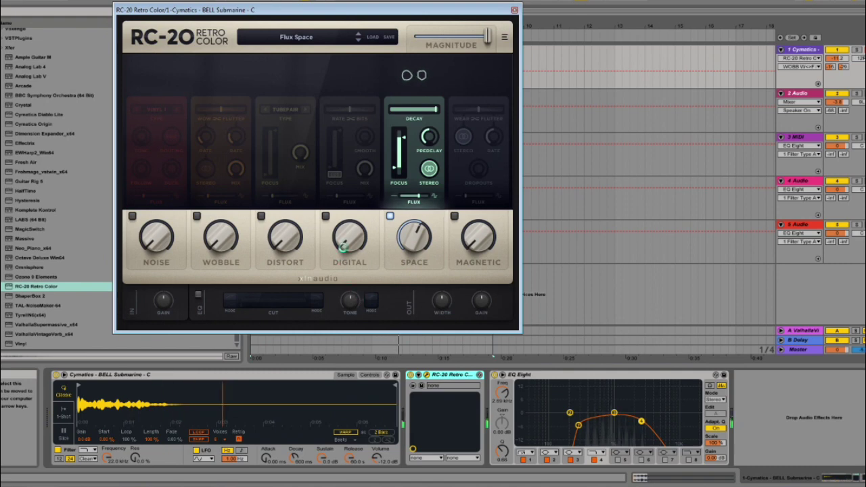
left_click_drag(343, 247, 343, 227)
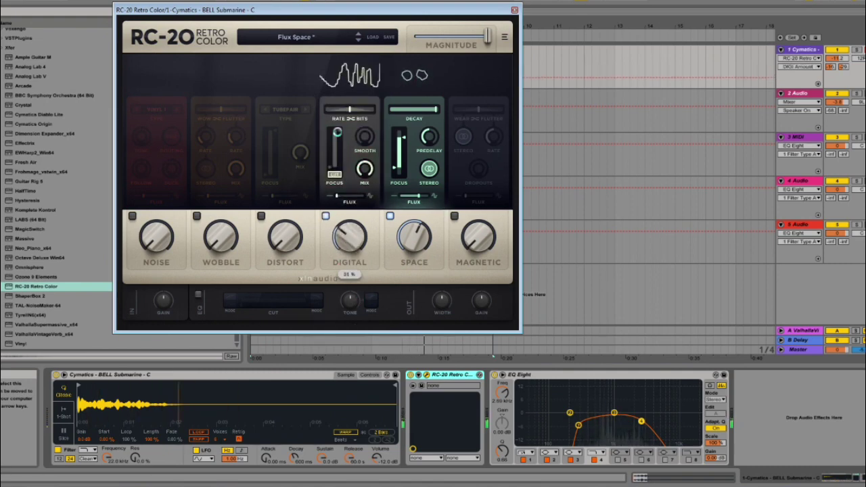
left_click_drag(346, 109, 340, 111)
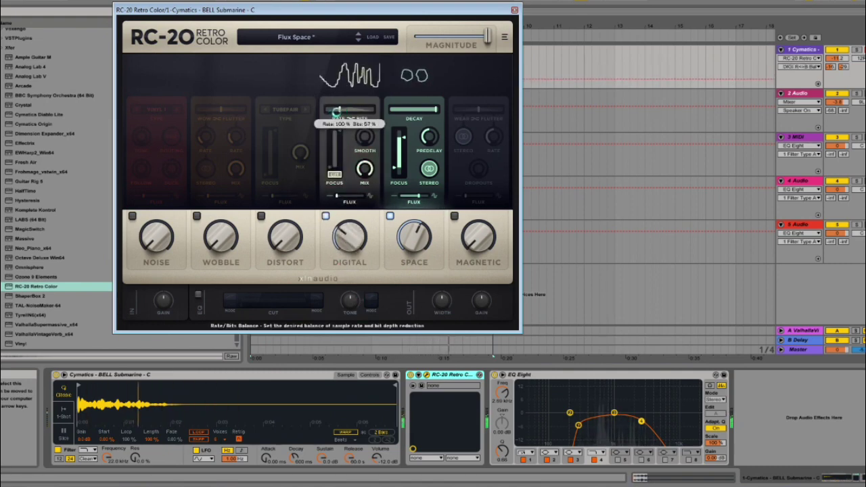
left_click(514, 9)
Insert Effectrix between RC-20 and EQ Eight and scatter effects over its pattern, including Phaser at step 1 and Stretch at step 3.
scroll(51, 140, "up", 3)
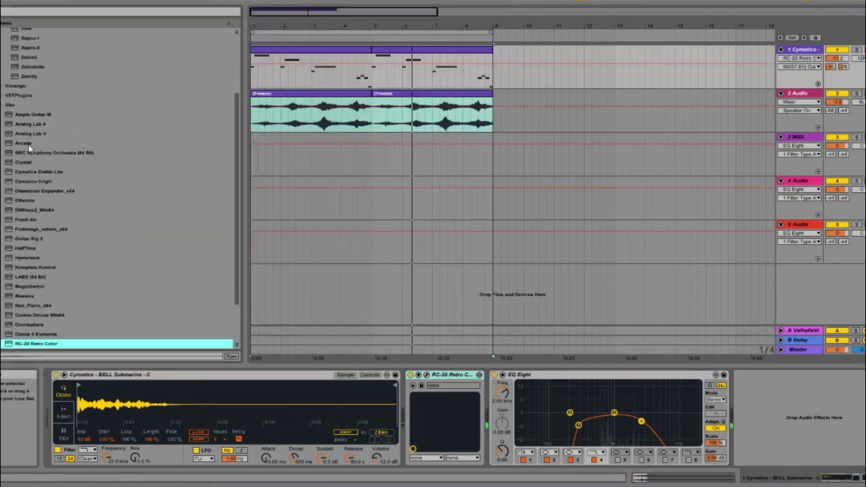
scroll(29, 143, "up", 2)
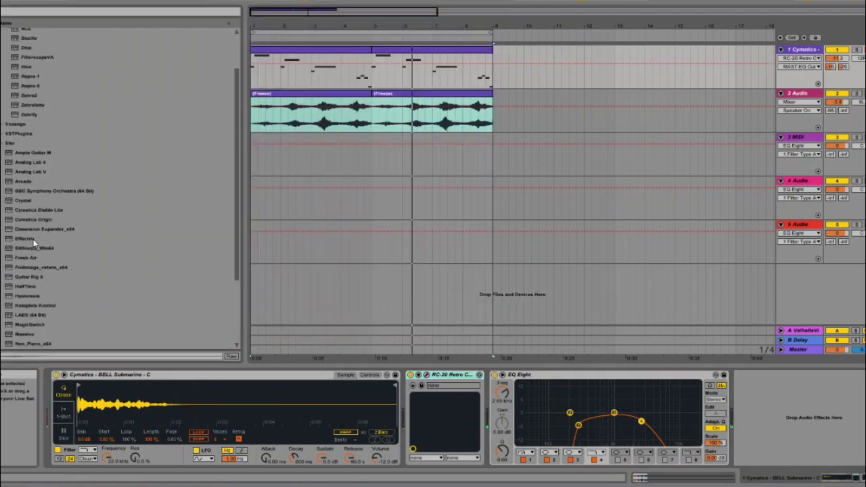
left_click_drag(34, 242, 480, 404)
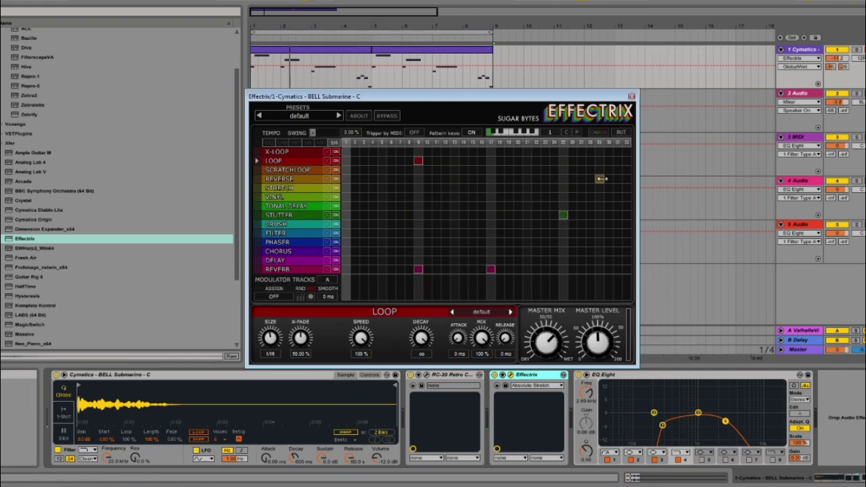
left_click(347, 244)
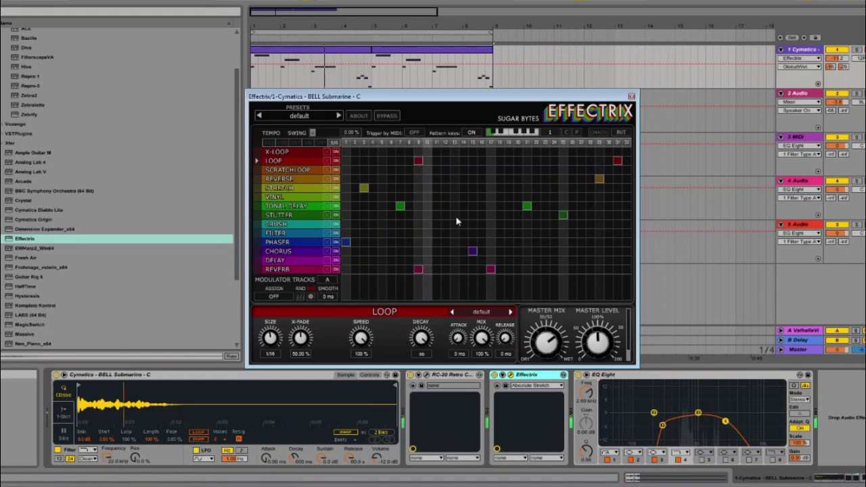
left_click_drag(471, 216, 485, 217)
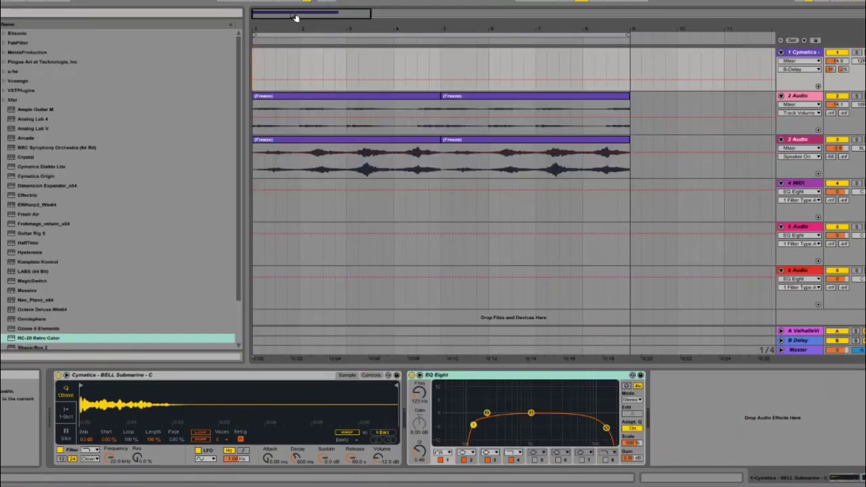
Place Cymatics - Ad Lib Scorpio 2 - B Min Wet.wav on track 5 at bar 1, transposed -2 st with Complex warping.
mouse_move(275, 19)
left_mouse_down()
mouse_move(276, 33)
mouse_move(275, 21)
left_mouse_up()
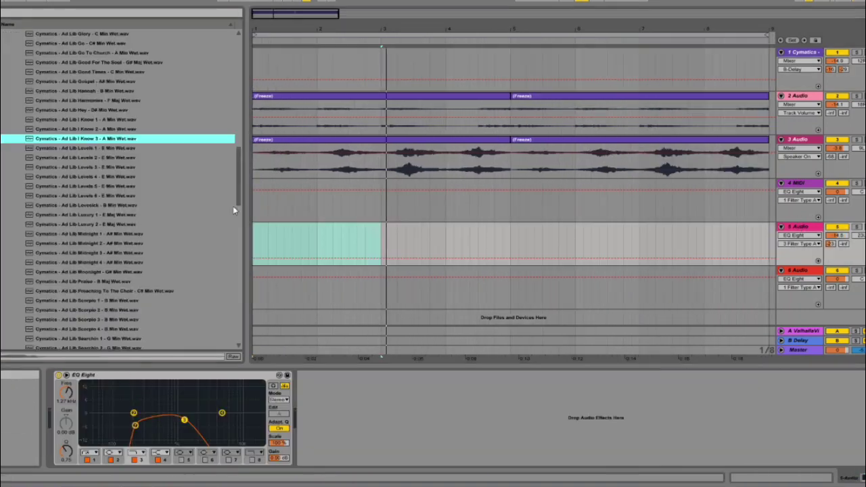
left_click(133, 309)
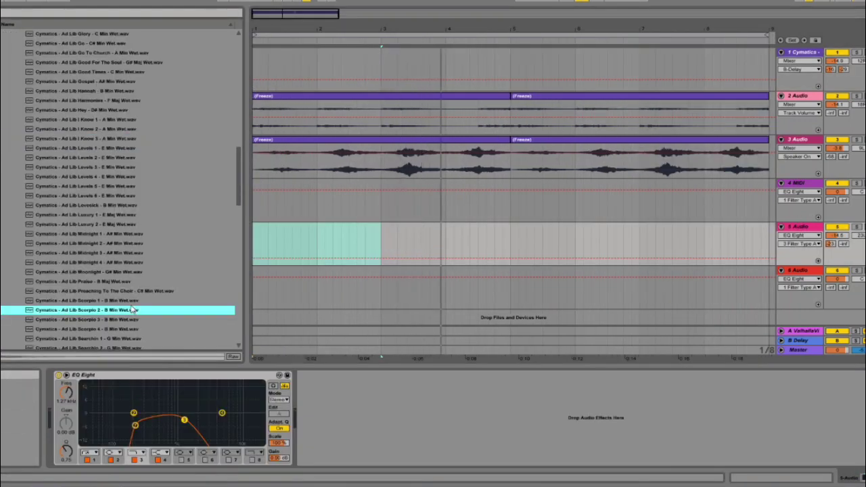
left_click_drag(131, 309, 256, 246)
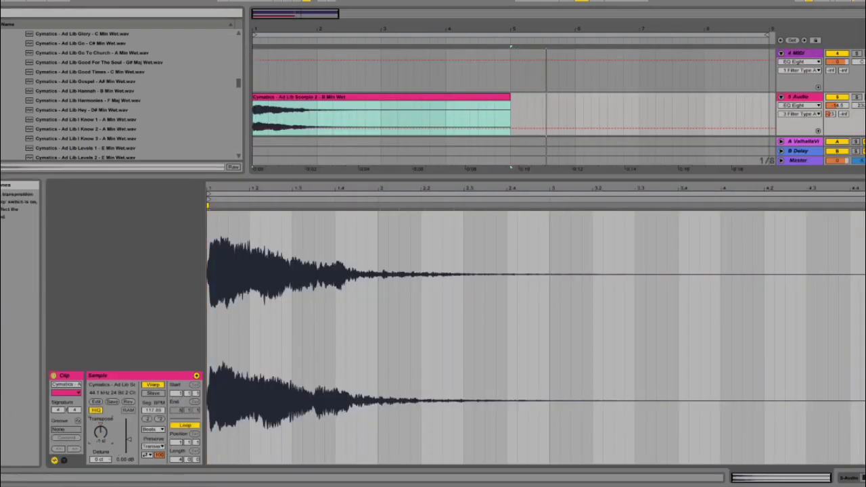
left_click(153, 429)
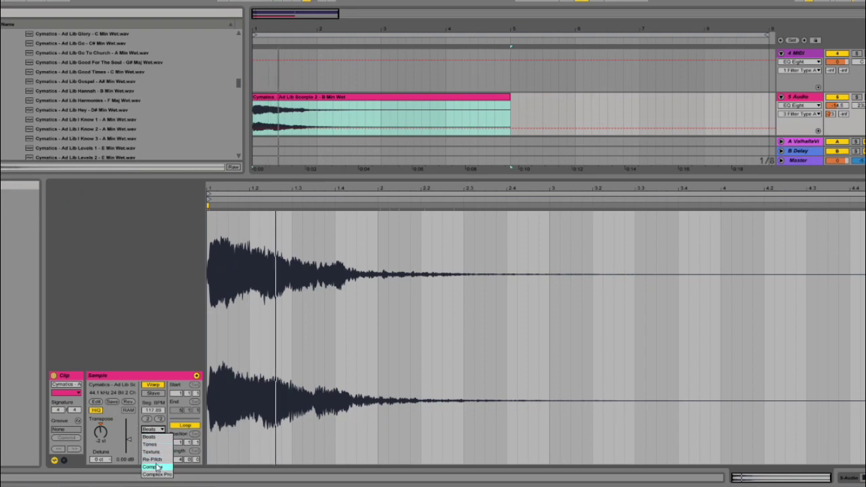
left_click(154, 467)
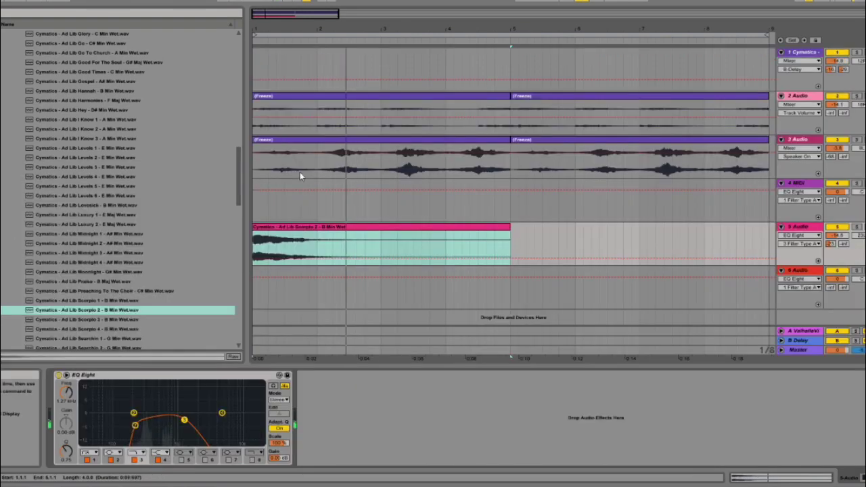
Reshape the ad lib track's EQ Eight band-pass curve and trim the vocal clip to two bars, repeated across bars 1 to 8.
left_click_drag(282, 23, 282, 9)
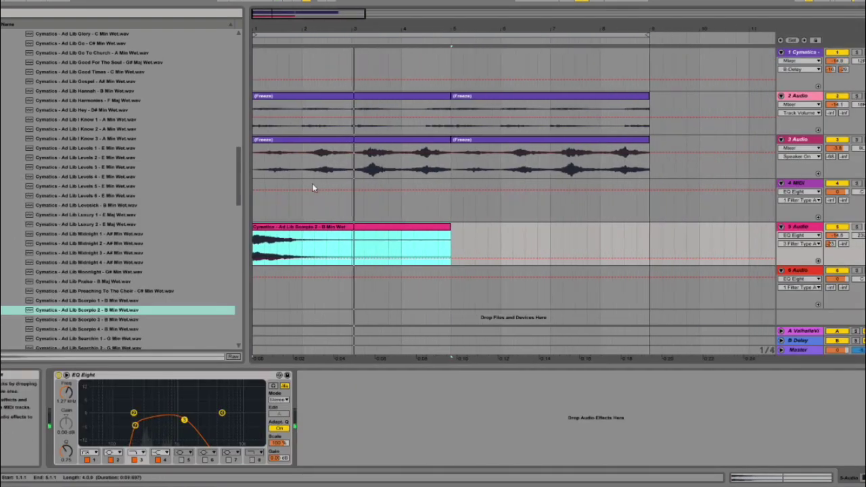
left_click_drag(185, 421, 211, 421)
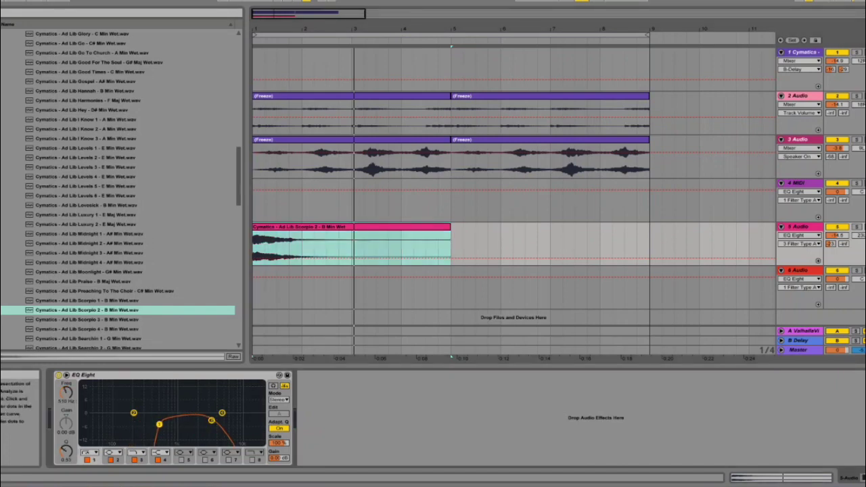
left_click(336, 234)
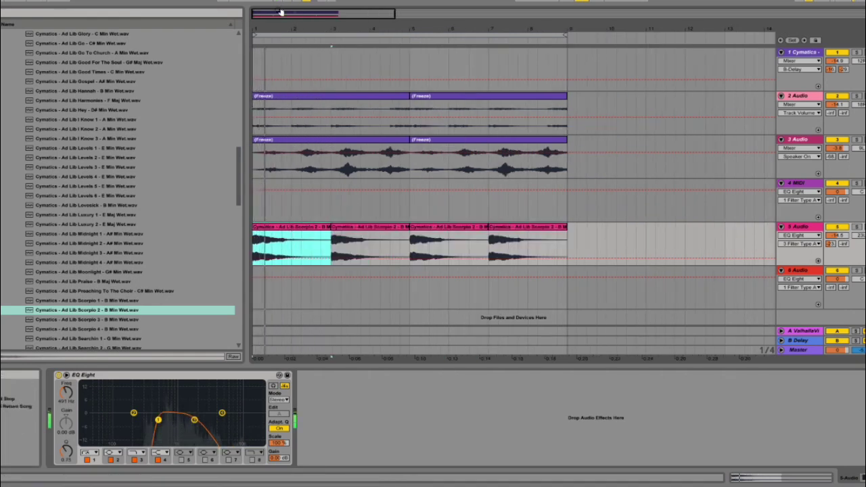
key("minus")
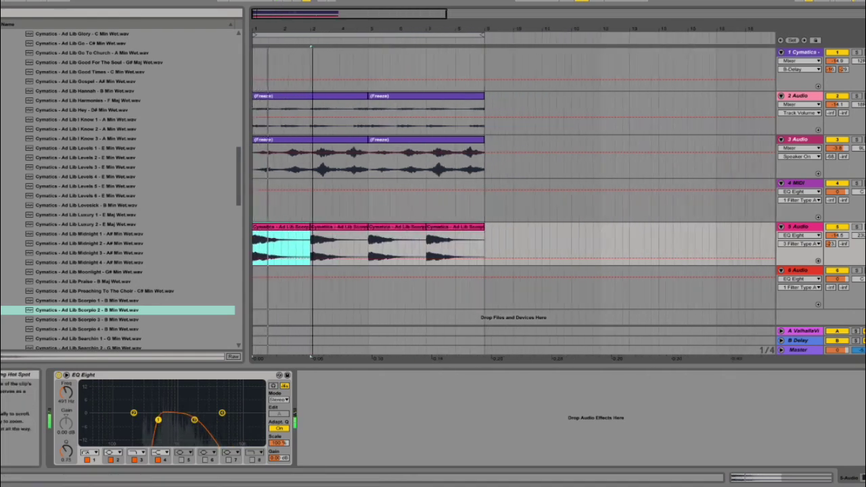
key("minus")
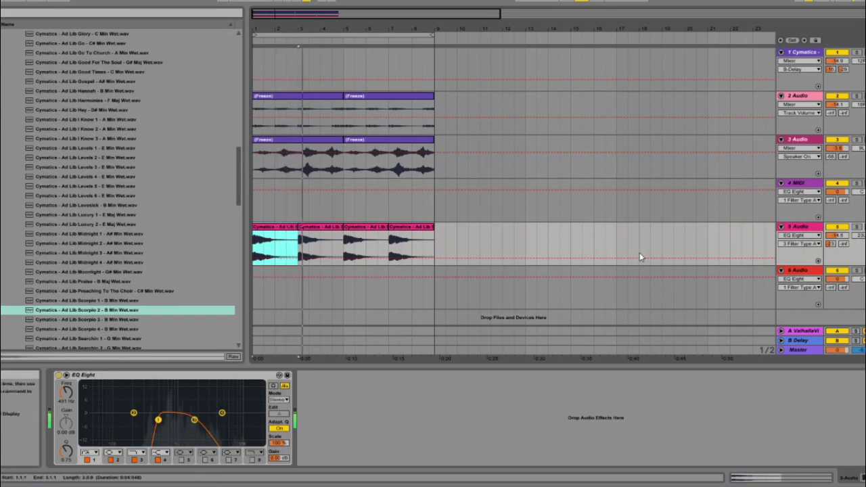
Move the empty MIDI track above the chord, bell and vocal audio tracks, and group those three audio tracks.
mouse_move(800, 227)
left_mouse_down()
mouse_move(797, 176)
mouse_move(802, 226)
left_mouse_up()
right_click(804, 233)
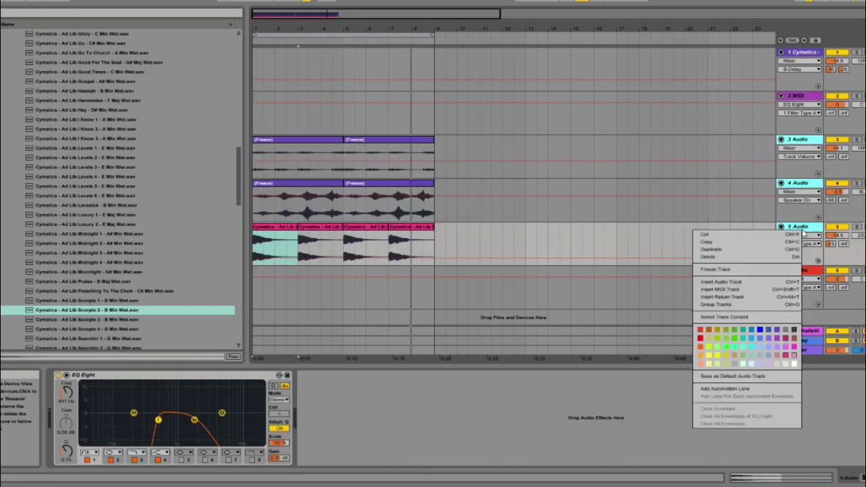
left_click(728, 304)
scroll(680, 203, "down", 1)
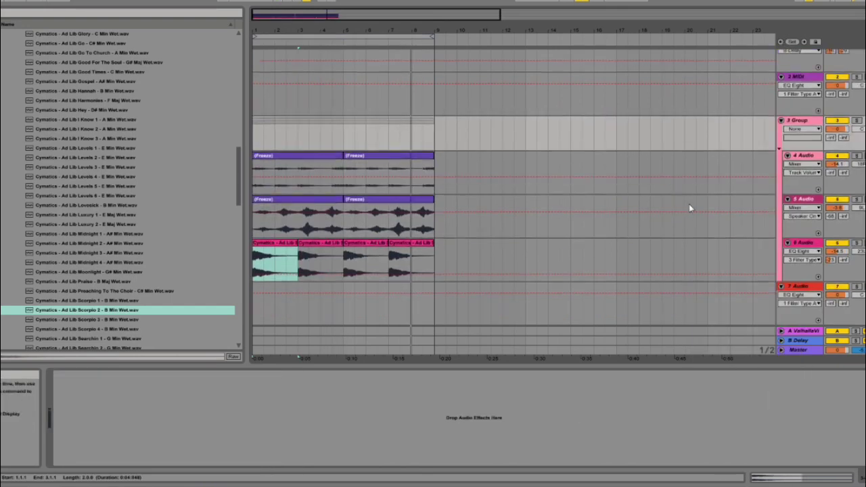
Insert ShaperBox 2 on the new group track and move its plug-in window clear of the device chain.
left_click_drag(33, 306, 127, 415)
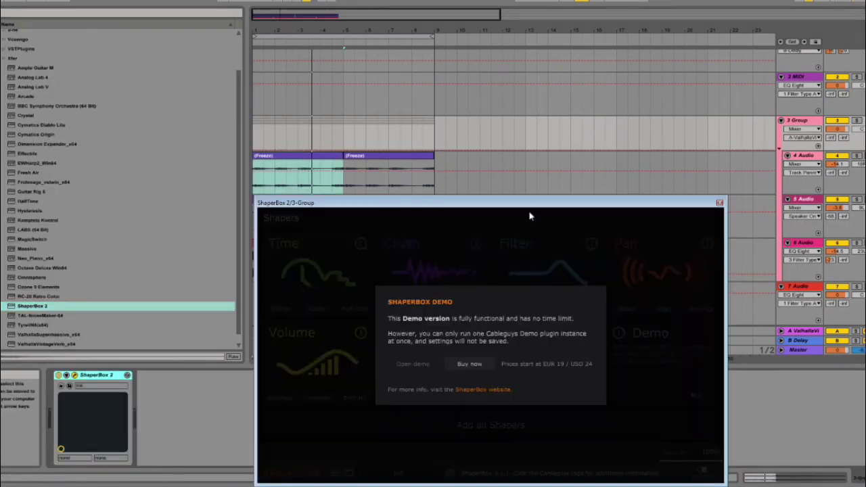
left_click_drag(506, 202, 507, 71)
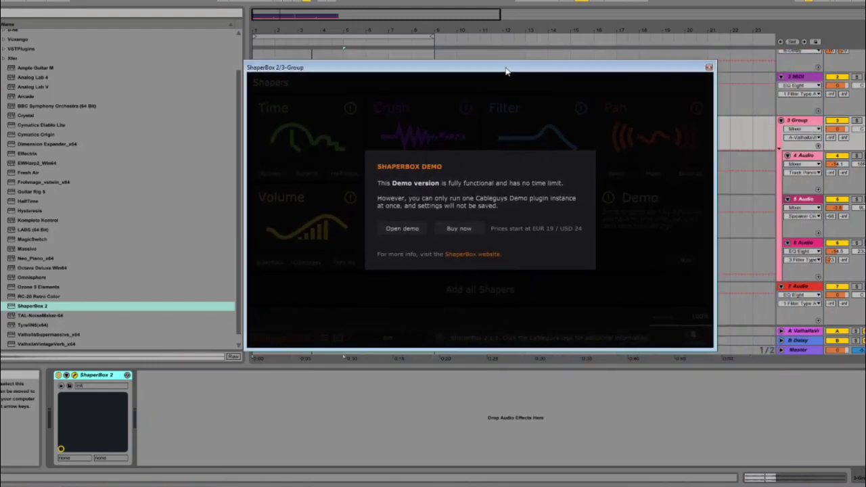
Open the ShaperBox 2 demo, audition presets from the Slow & Fast and Chop / Repeat packs, and load Upward from the Duck pack.
left_click(403, 229)
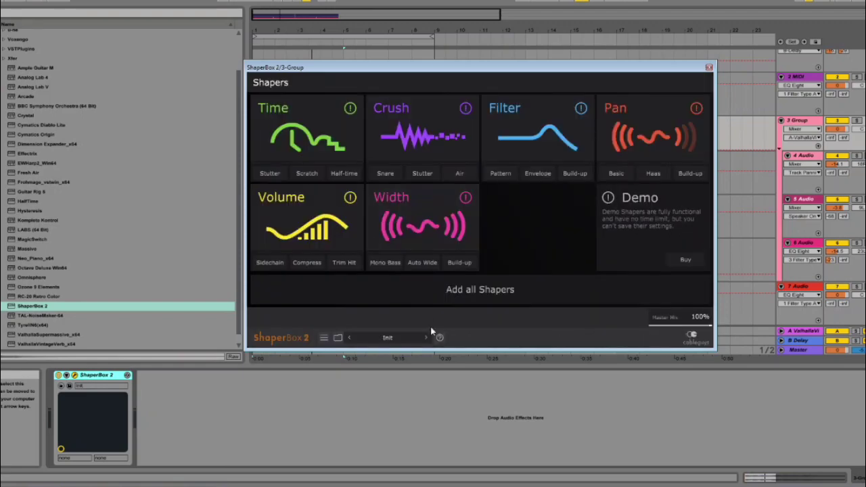
left_click(399, 340)
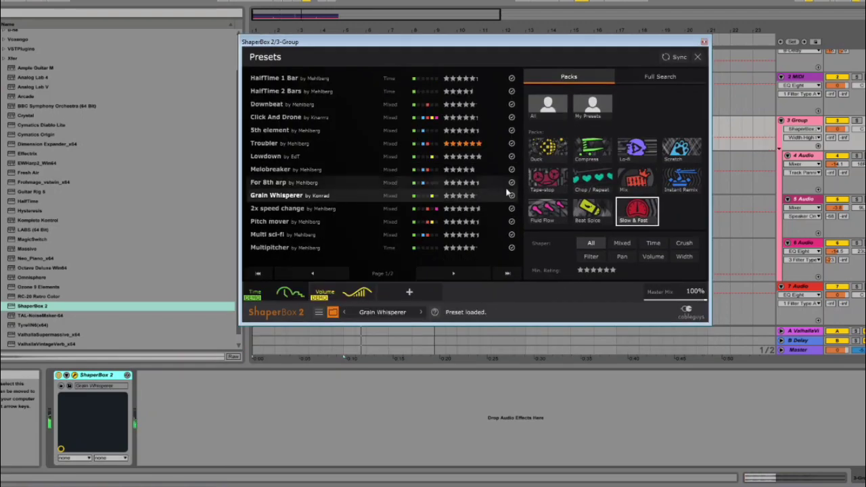
left_click(548, 148)
left_click(342, 82)
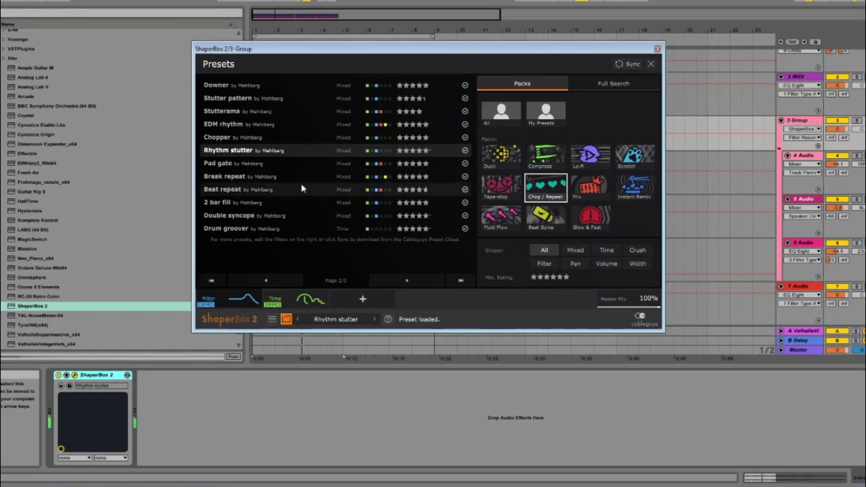
left_click(308, 166)
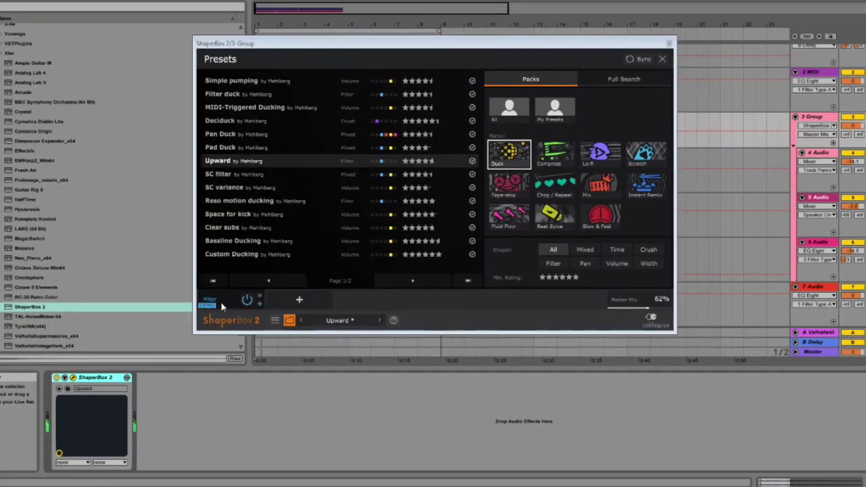
Show the Upward preset's Filter shaper, set the Master Mix to 59%, and put the ShaperBox 2 window out of the way.
left_click(222, 305)
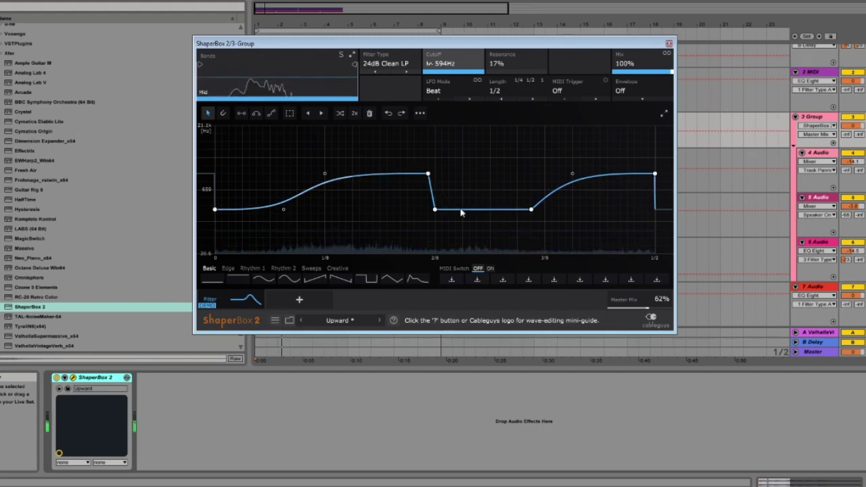
left_click_drag(634, 297, 634, 300)
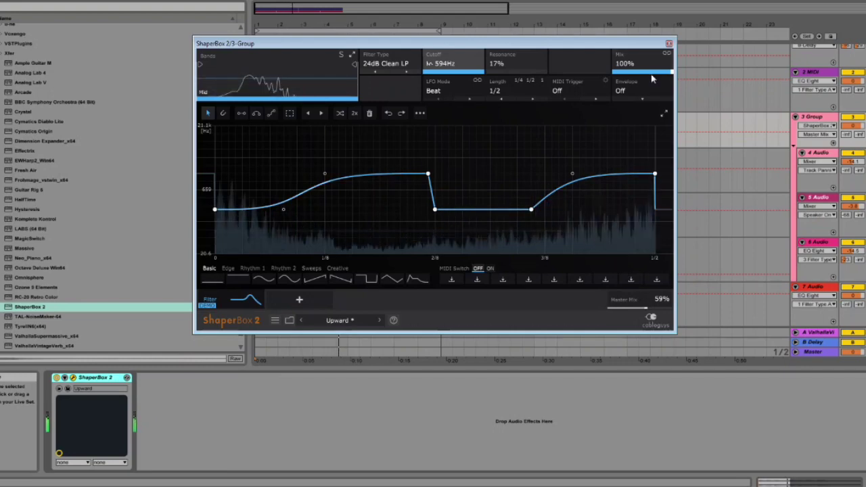
left_click(347, 323)
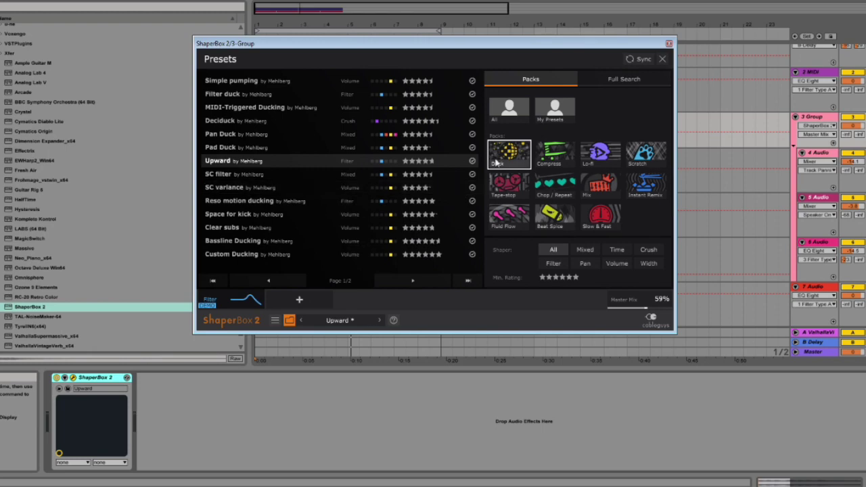
left_click(212, 303)
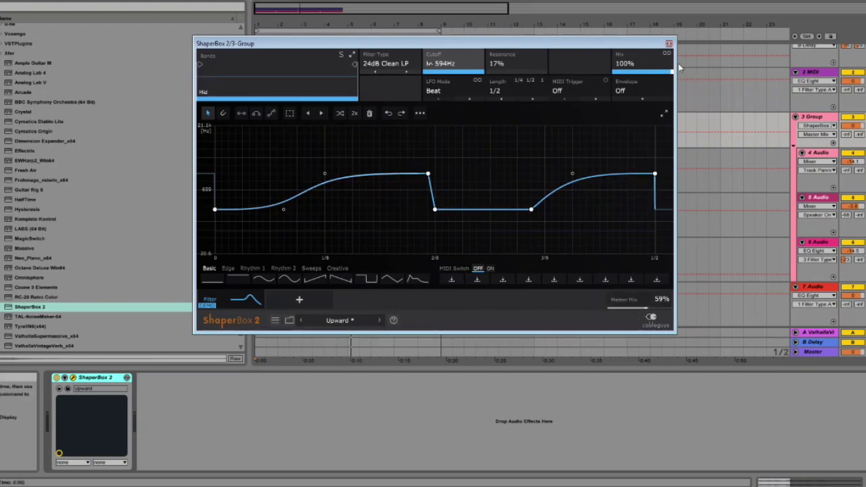
left_click_drag(653, 47, 721, 121)
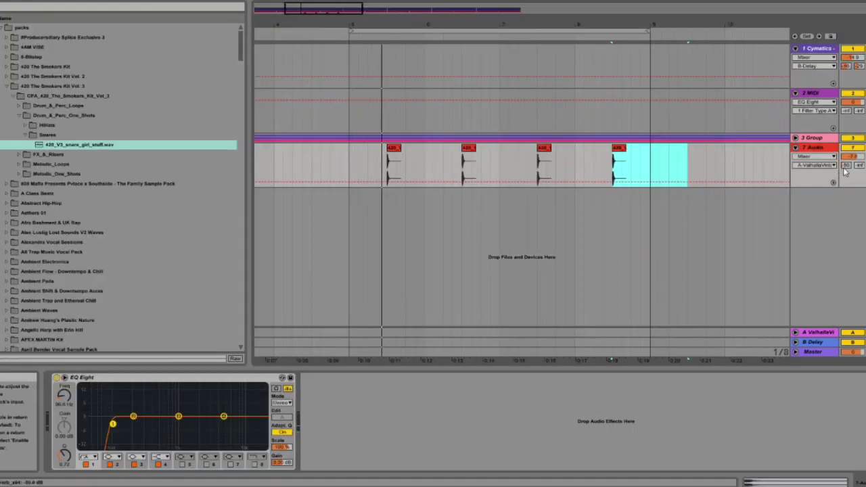
Adjust the snare track's Valhalla reverb send and move its EQ Eight low cut to 417 Hz.
left_click_drag(847, 165, 852, 162)
left_click_drag(113, 424, 157, 426)
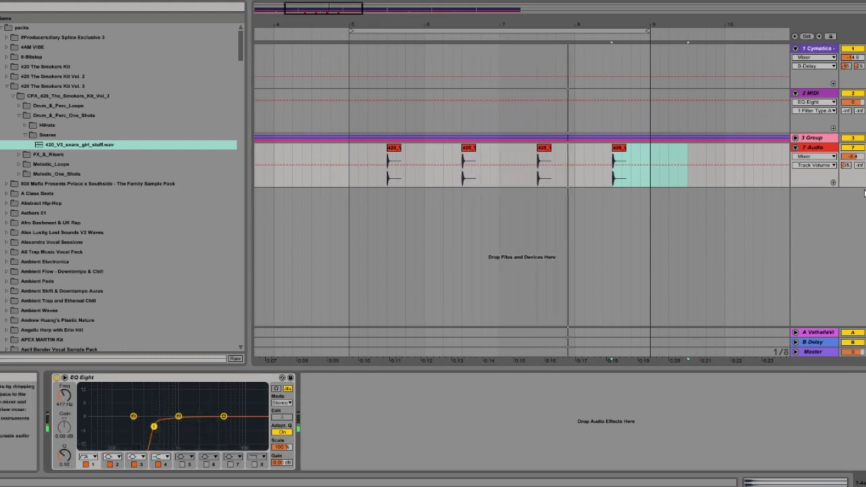
Add a MIDI track for the Migos HiHat and duplicate its two-bar note pattern so the copy starts at bar 3 of the clip.
key("ctrl+shift+t")
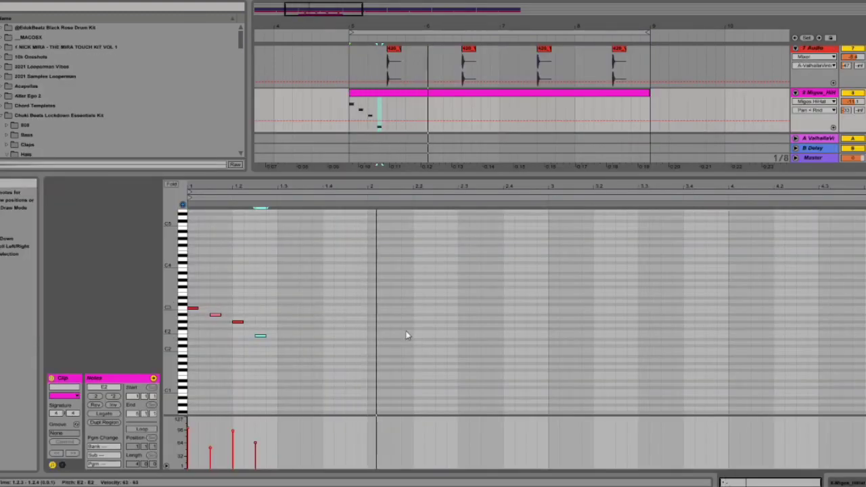
left_click(853, 102)
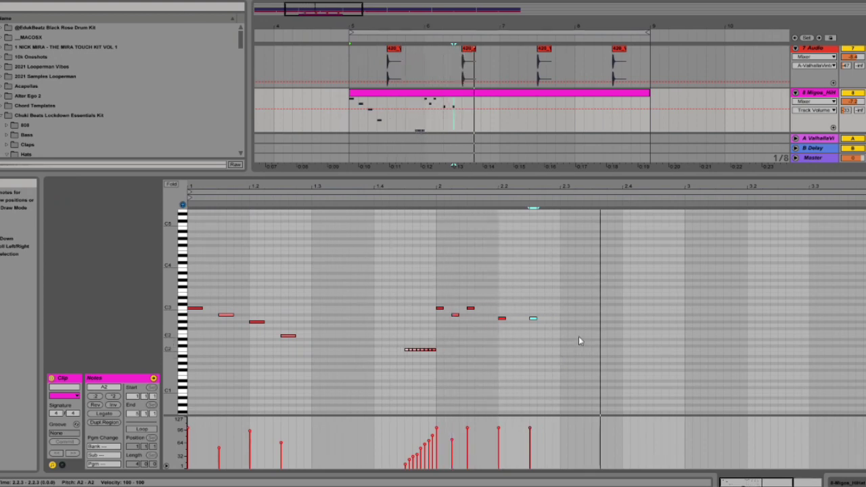
left_click(663, 272)
left_click_drag(663, 274, 199, 368)
key("ctrl+d")
key("Right")
key("Right")
key("Right")
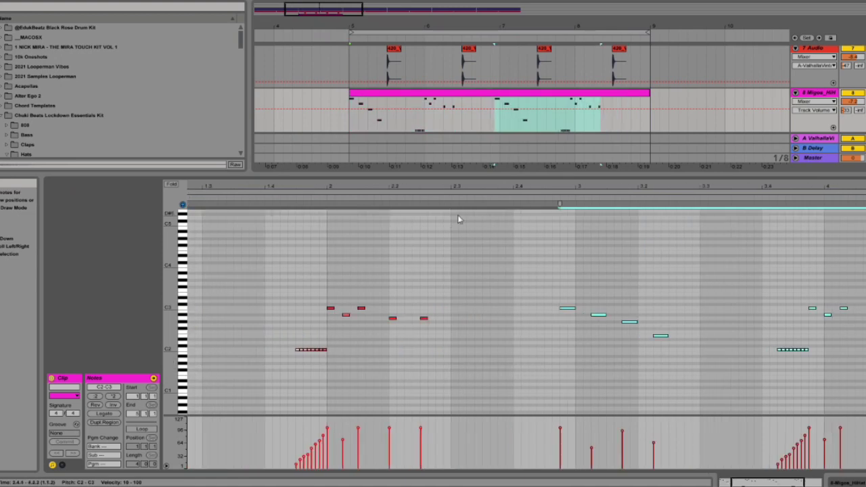
left_click_drag(541, 185, 542, 175)
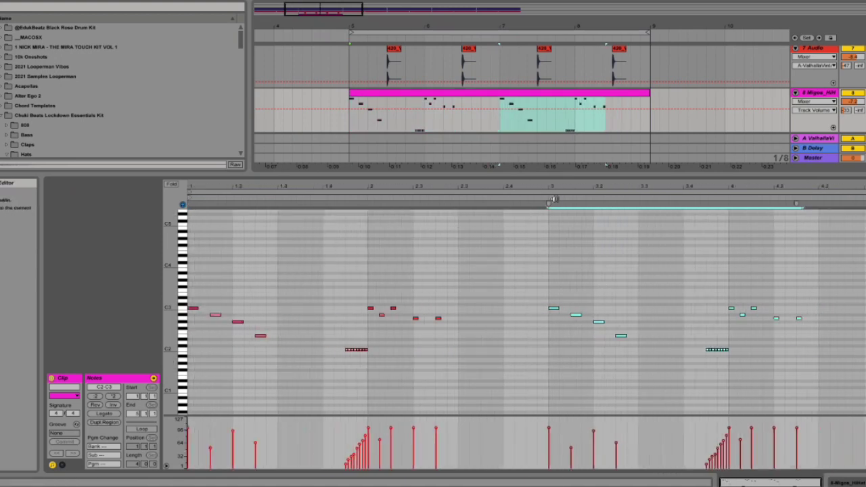
key("space")
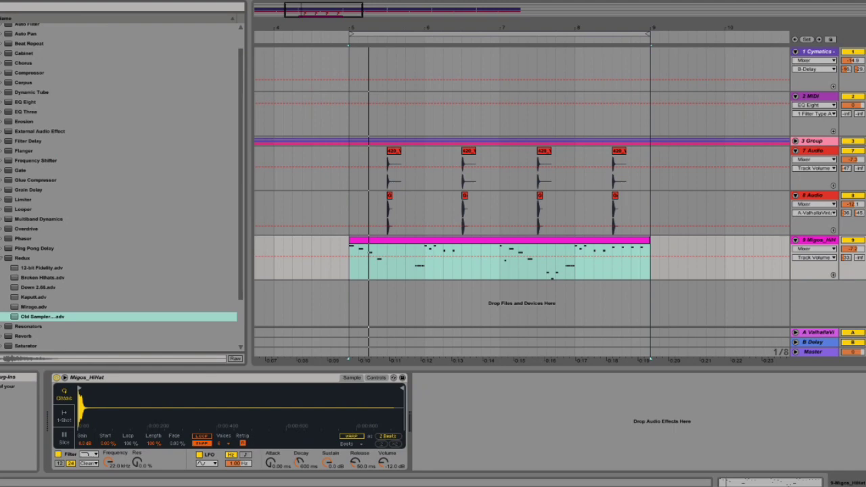
Insert Effectrix on the Migos HiHat track, place effect blocks including a Loop block at step 25, and close its window.
left_click(1, 101)
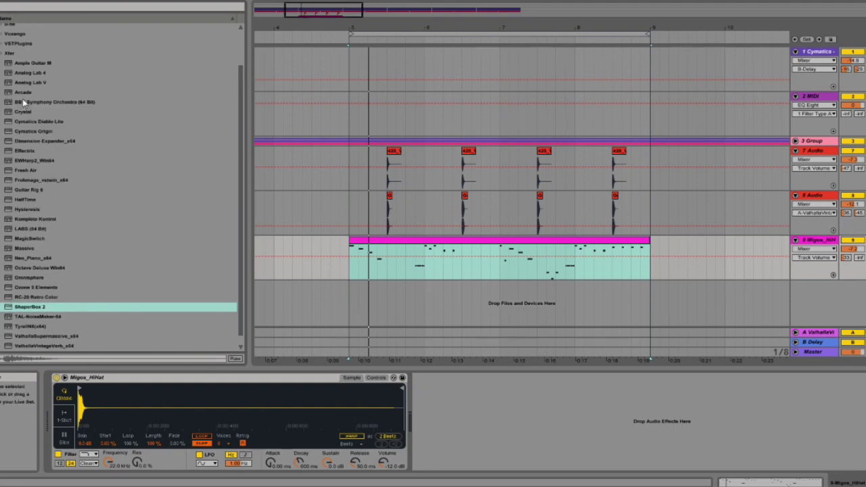
left_click_drag(30, 149, 498, 400)
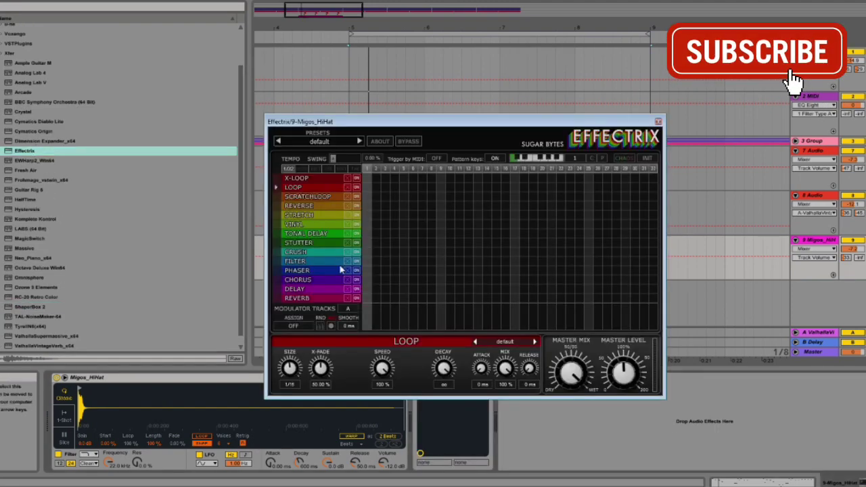
left_click_drag(486, 123, 362, 101)
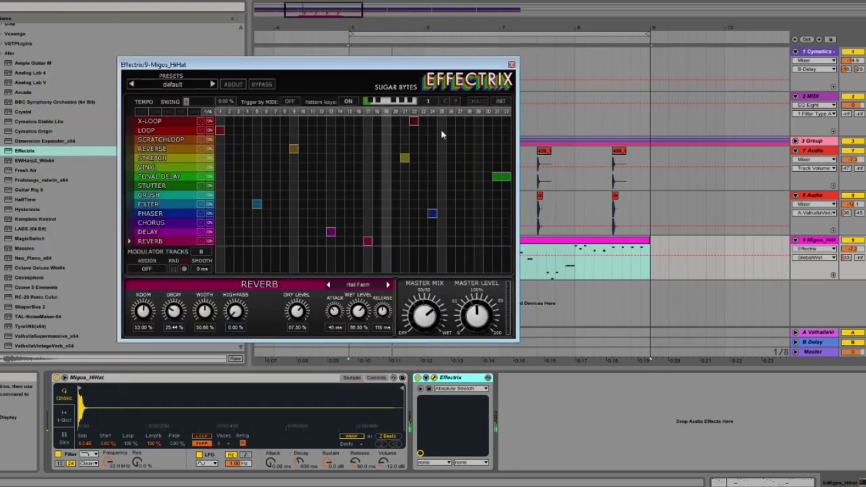
left_click(441, 130)
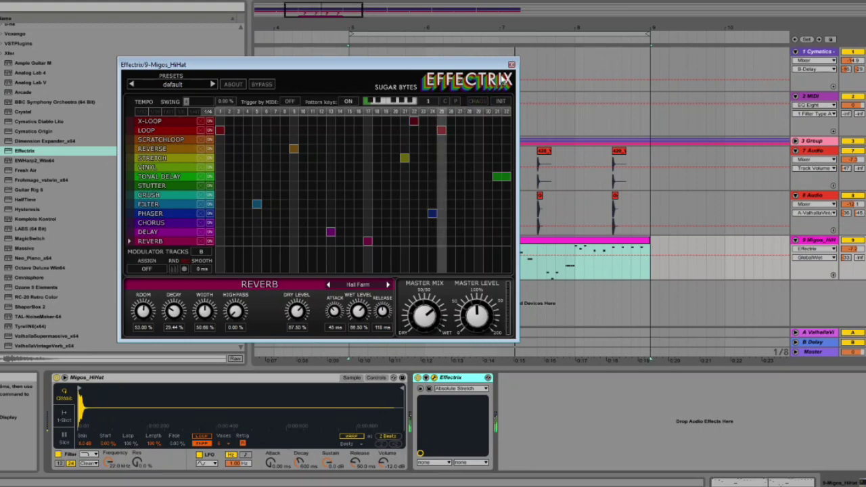
left_click(512, 64)
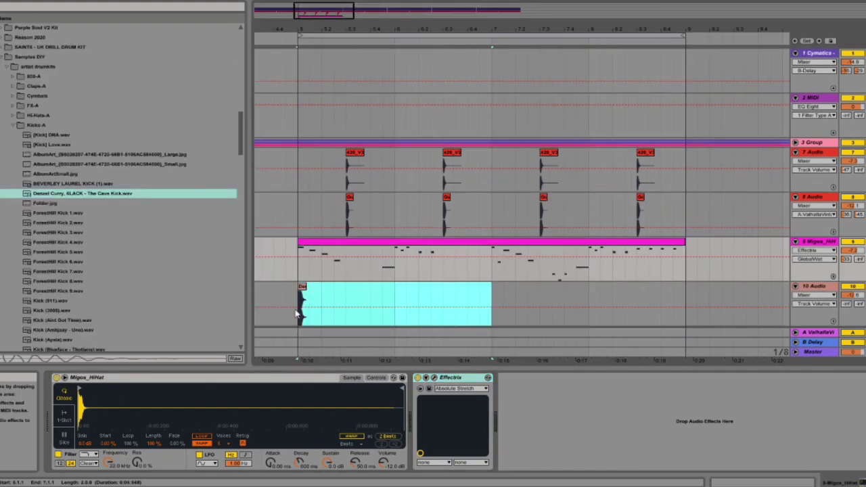
Duplicate the two-bar kick region on track 10 to bar 7 and play back the drums from bar 5.
key("ctrl+d")
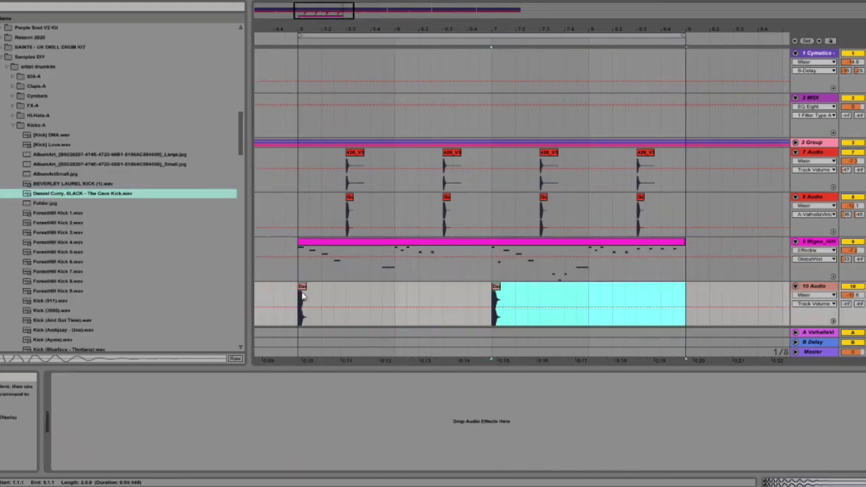
left_click(303, 289)
key("space")
left_click_drag(349, 10, 345, 25)
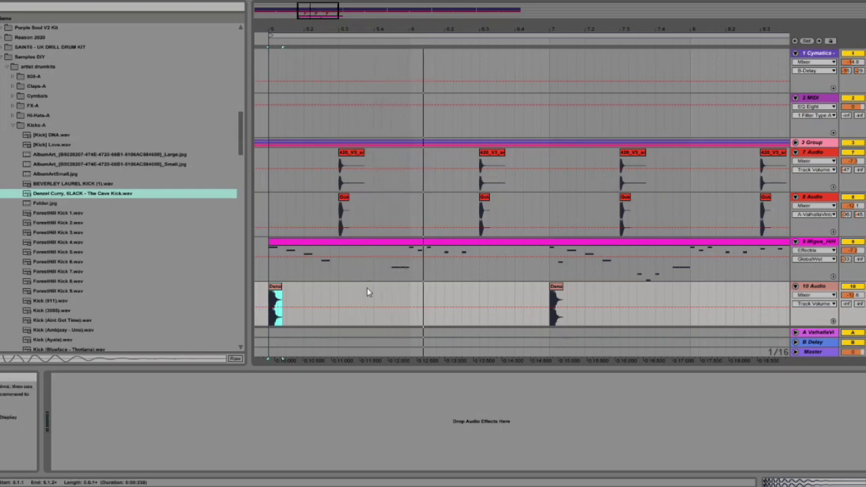
Place a copy of the Cave Kick clip on beat 2 of bar 6 and play back the pattern.
key("space")
left_click_drag(276, 289, 451, 300)
left_click(277, 301)
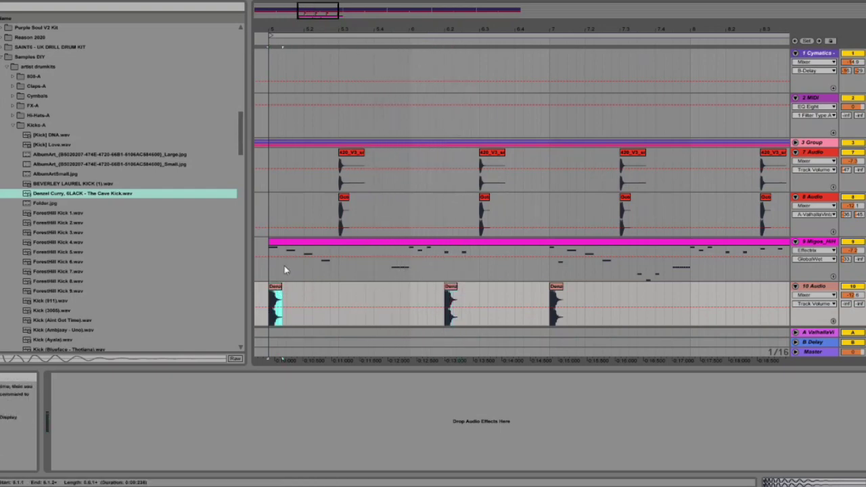
key("space")
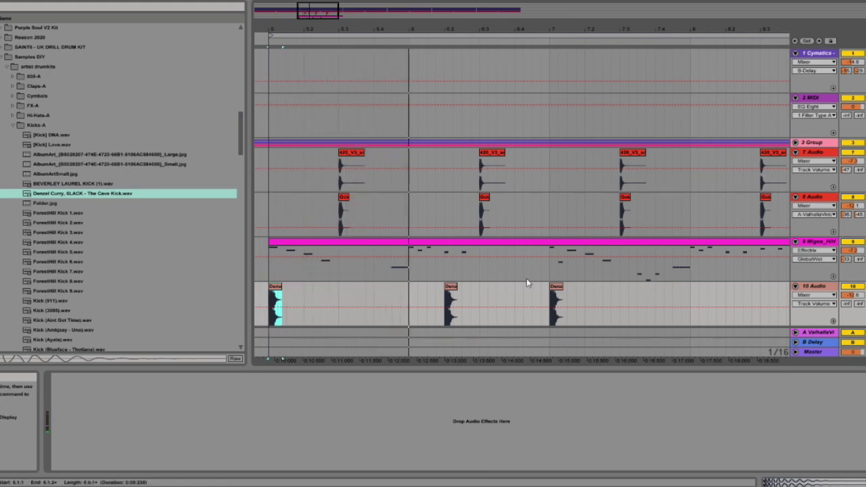
key("space")
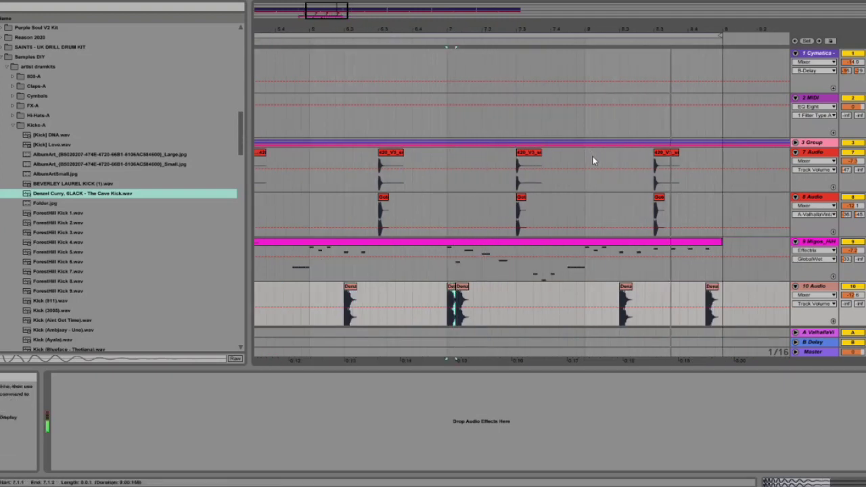
Fold the empty MIDI track and duplicate the two-bar hellcat perc region on track 11 to bar 7.
left_click_drag(304, 5, 302, 0)
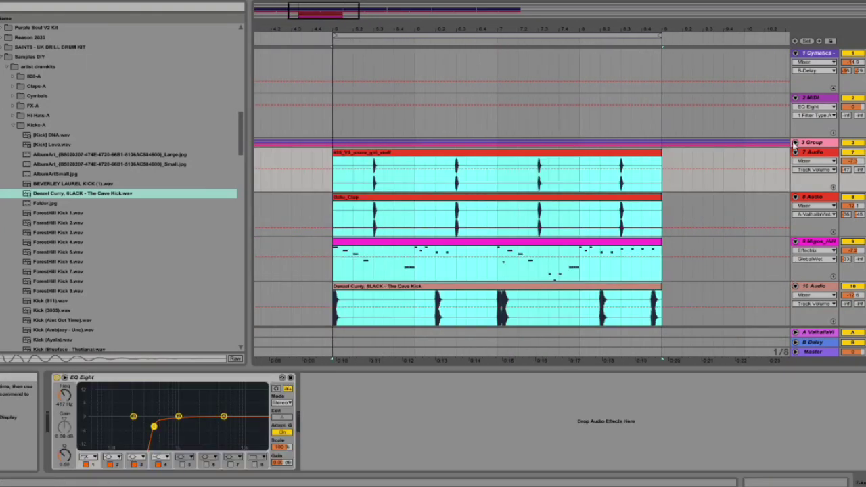
left_click(795, 98)
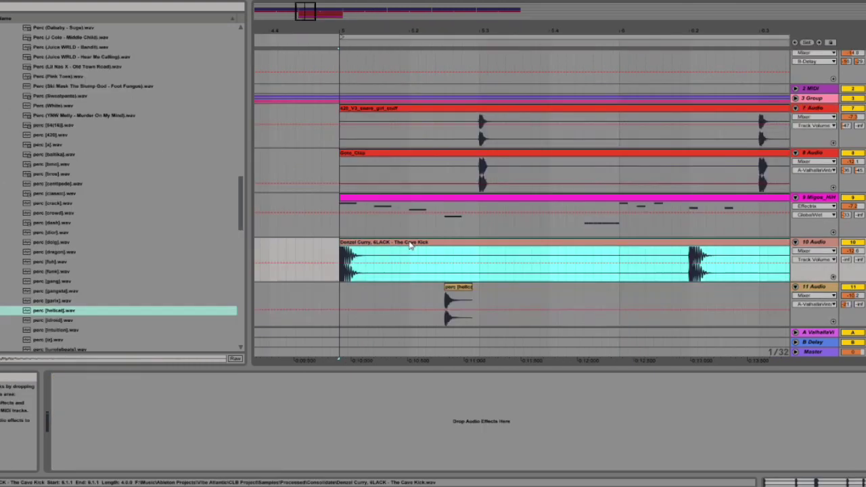
key("space")
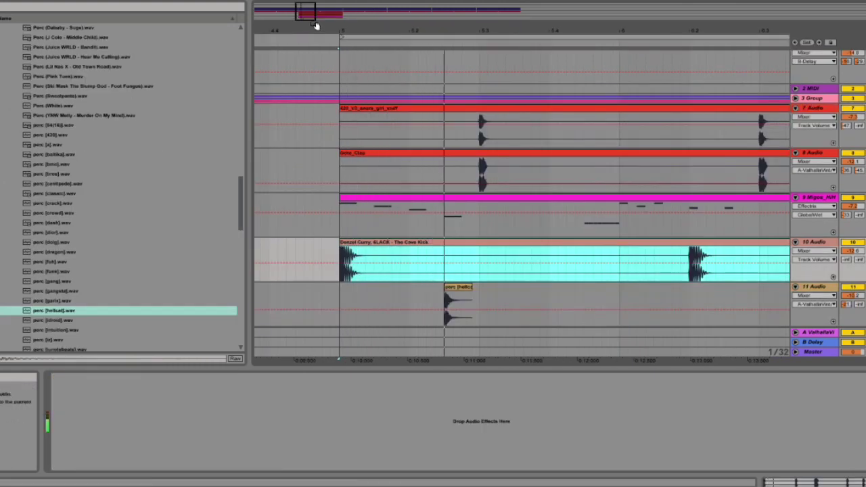
left_click_drag(312, 15, 326, 4)
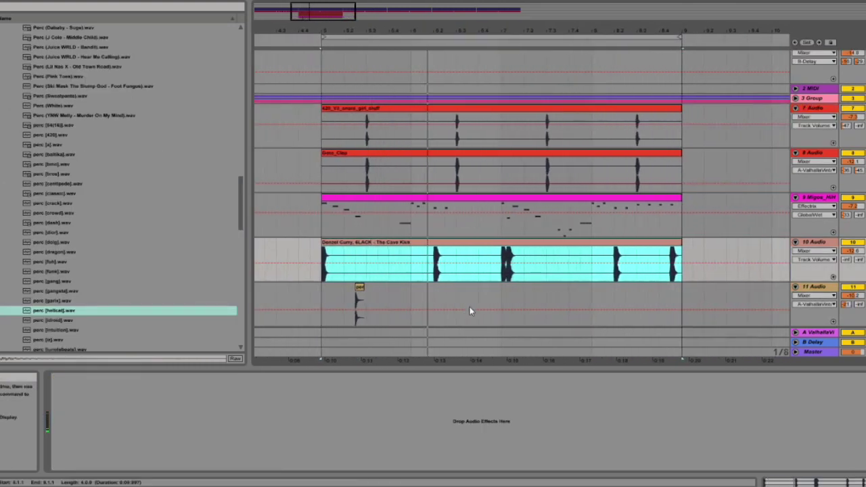
left_click_drag(501, 304, 323, 305)
key("ctrl+d")
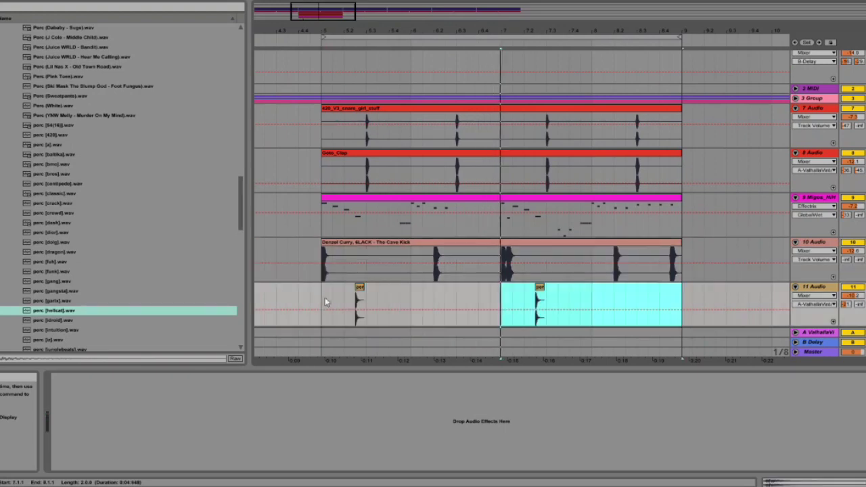
Audition more perc samples, add two short perc hits just before bar 6, and duplicate the two-bar percussion pattern to bar 7.
left_click(74, 214)
left_click(58, 271)
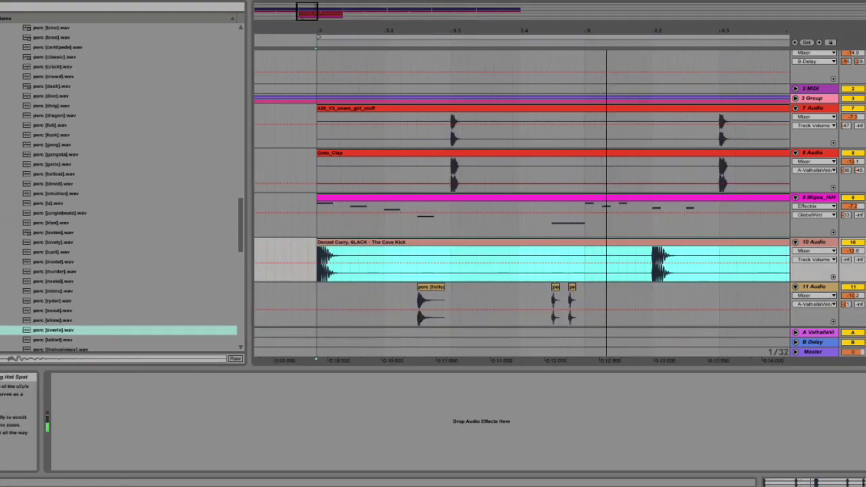
left_click_drag(308, 12, 320, 2)
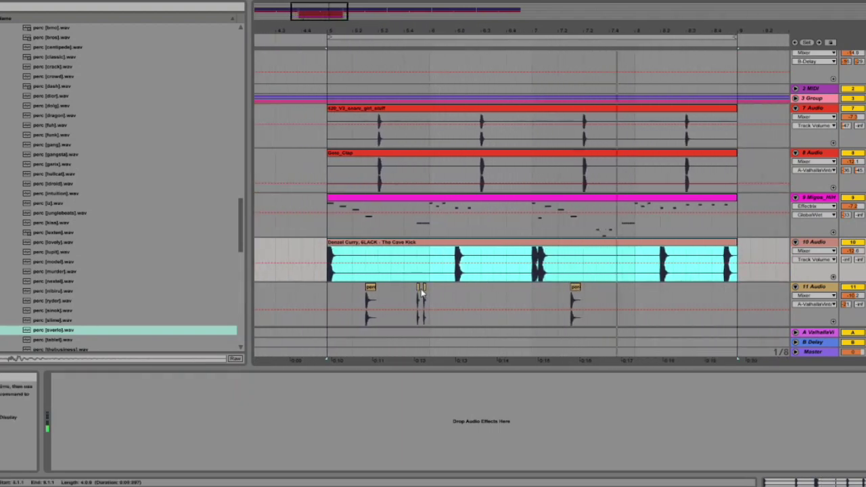
left_click(531, 298)
left_click_drag(531, 293, 331, 293)
key("ctrl+d")
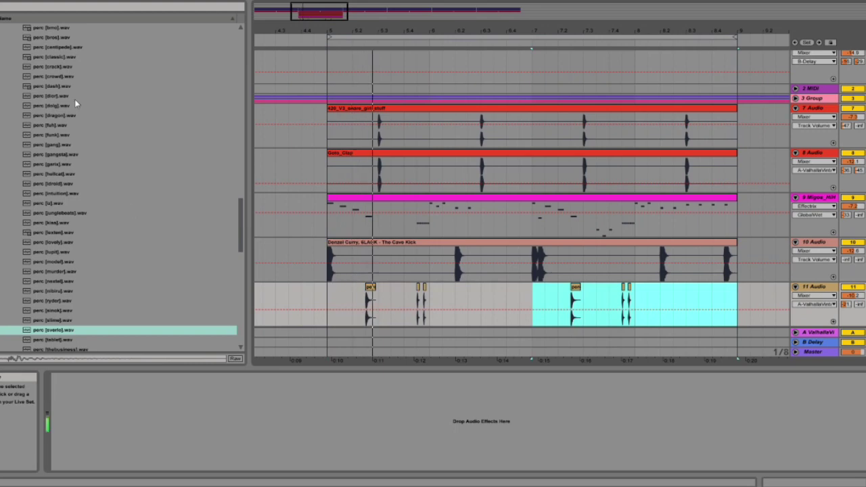
Audition further percussion samples, including perc [crowd].wav and perc [crack].wav, against the drum loop.
left_click(65, 76)
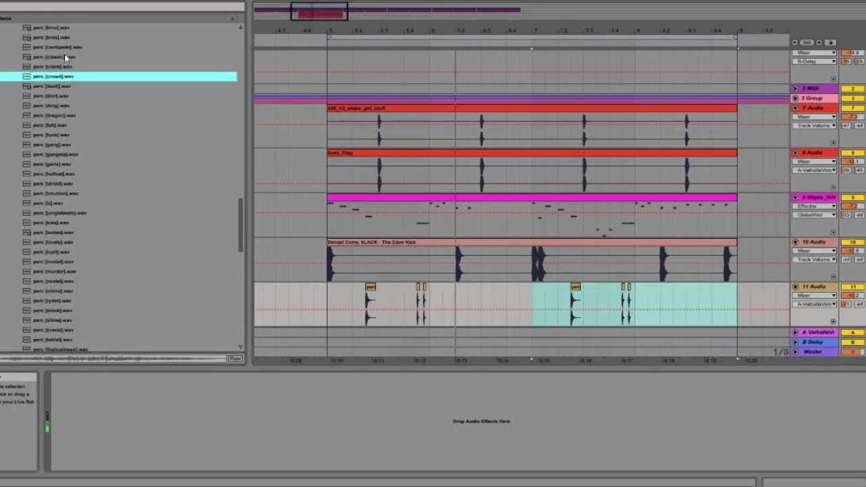
left_click(64, 66)
left_click(57, 305)
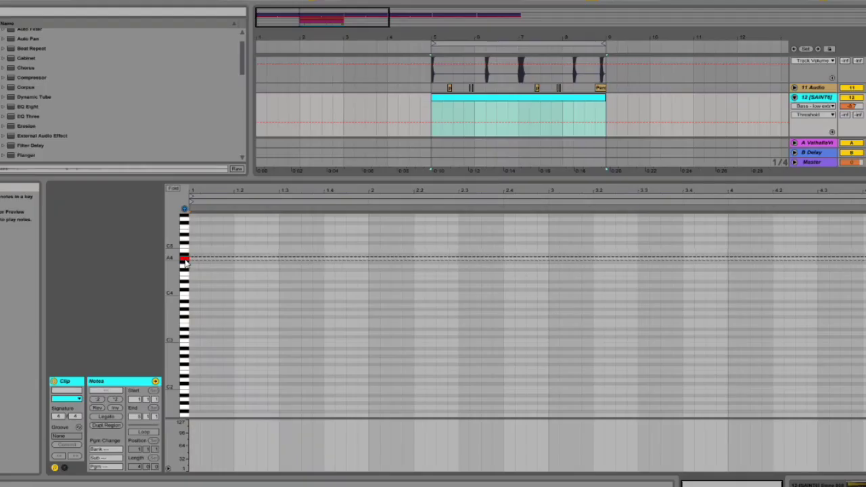
Draw one-bar bass notes in bars 1 and 2 of the 808 clip, set them to A3 and C4, and play them back.
key("space")
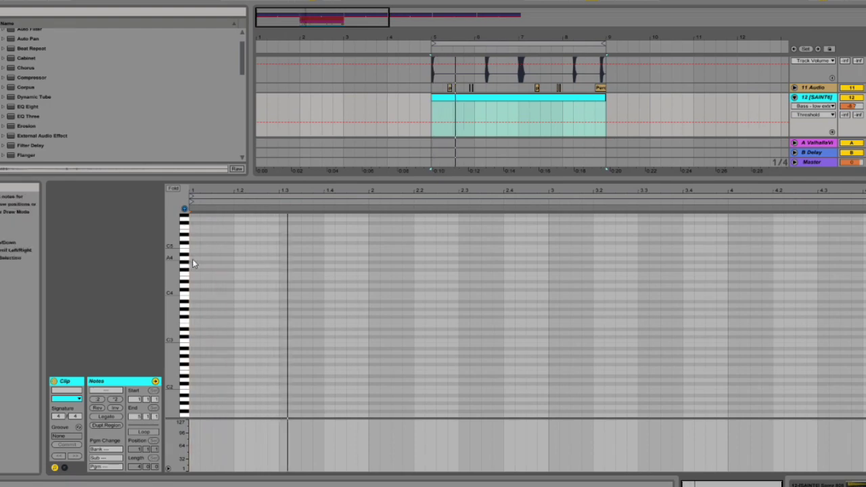
double_click(194, 258)
left_click_drag(200, 258, 222, 259)
key("space")
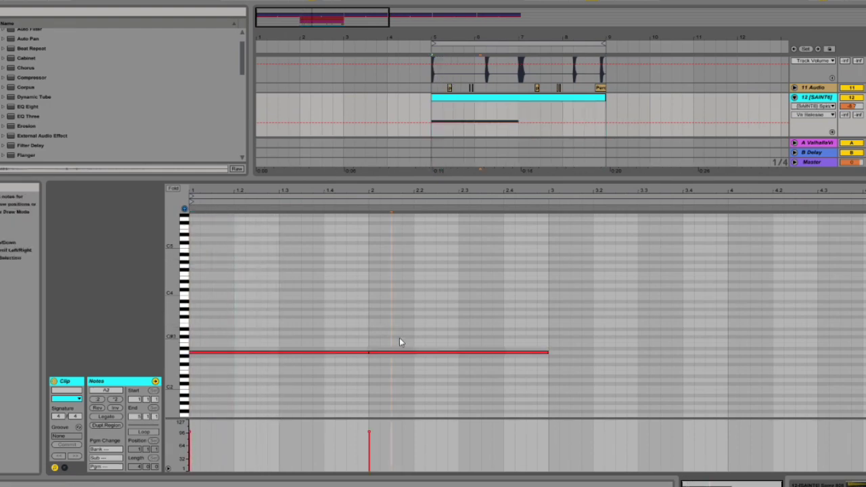
left_click(406, 351)
key("Up")
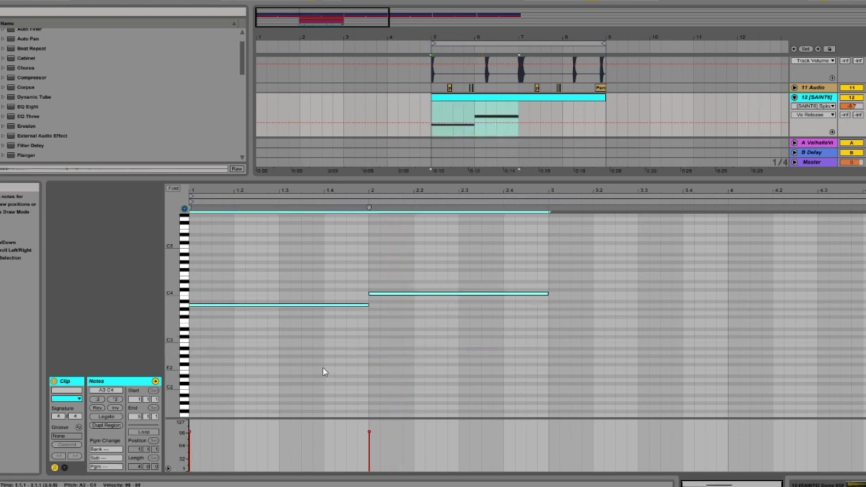
key("space")
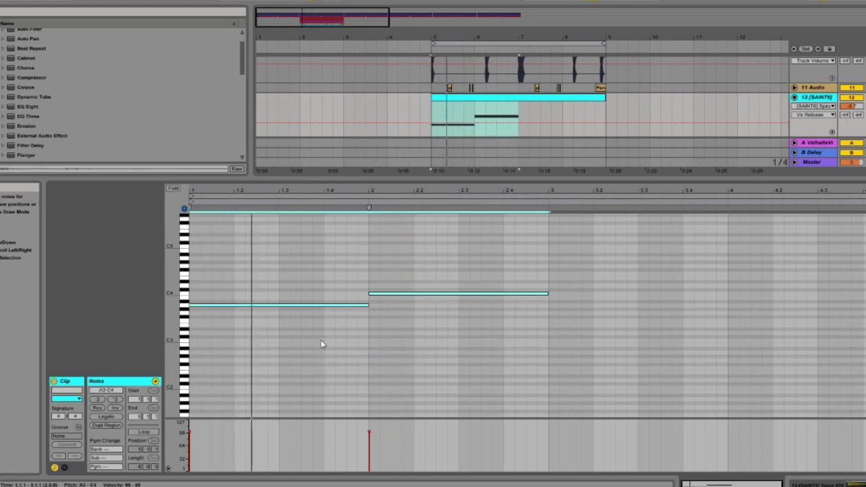
Lower the bar 2 bass note to G3 and play the bass line against the loop.
left_click(410, 294)
key("Down")
key("Down")
key("Down")
key("Down")
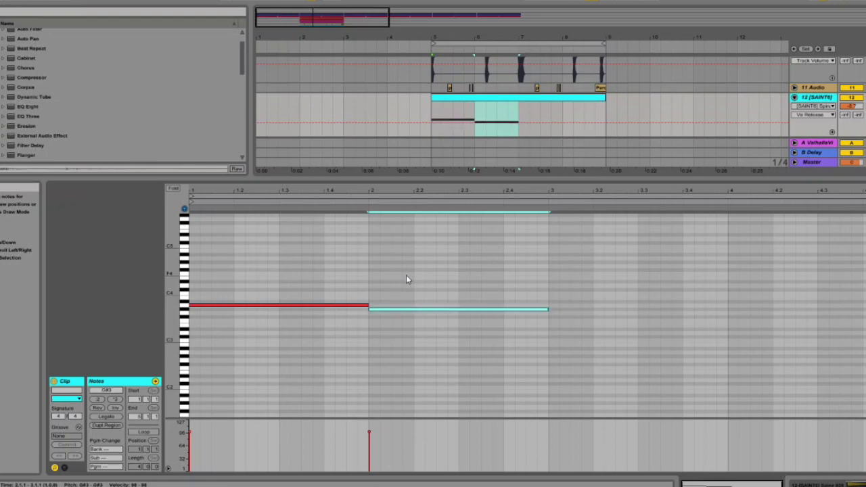
key("Down")
key("space")
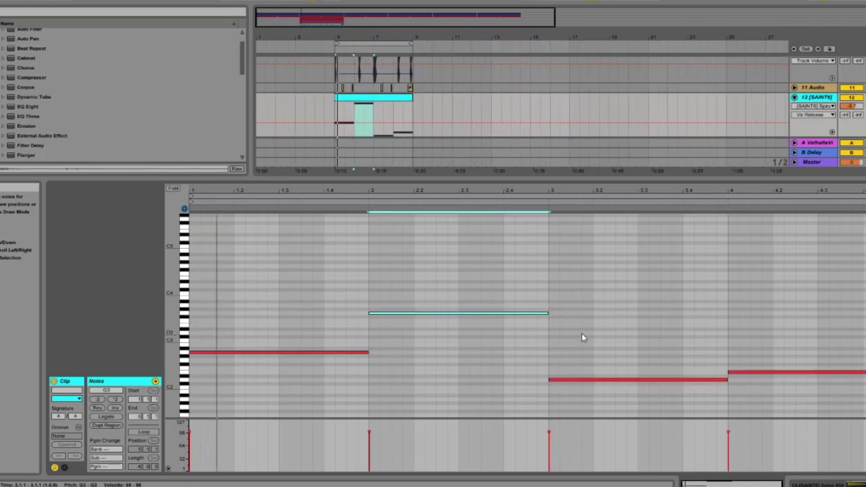
Raise the bar 3 and bar 4 bass notes one octave to D3 and E3 and check the line in playback.
left_click_drag(594, 331, 798, 423)
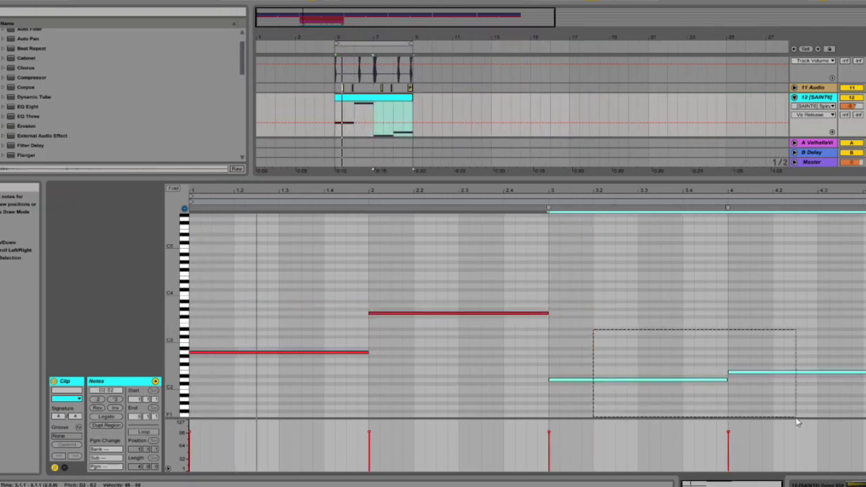
key("shift+Up")
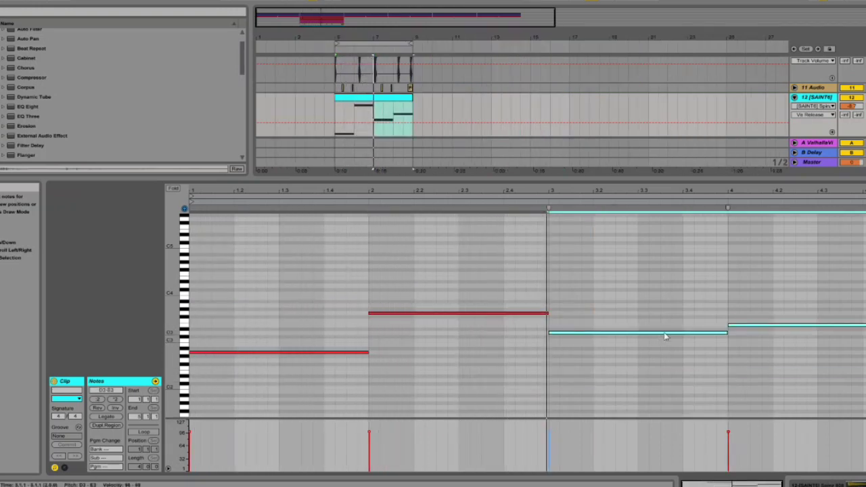
left_click(586, 389)
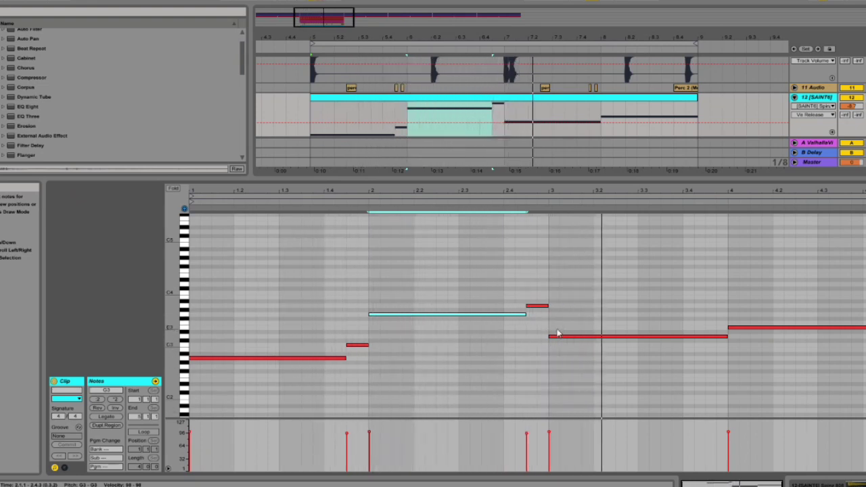
left_click(579, 302)
key("space")
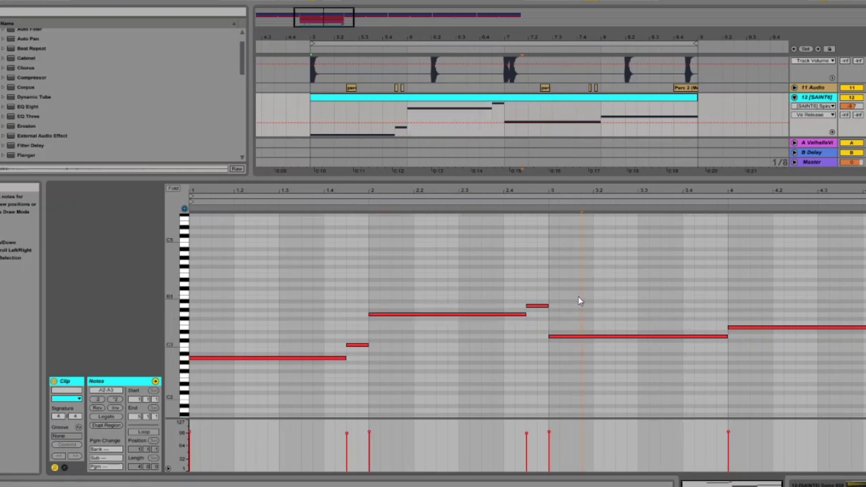
left_click_drag(484, 278, 525, 325)
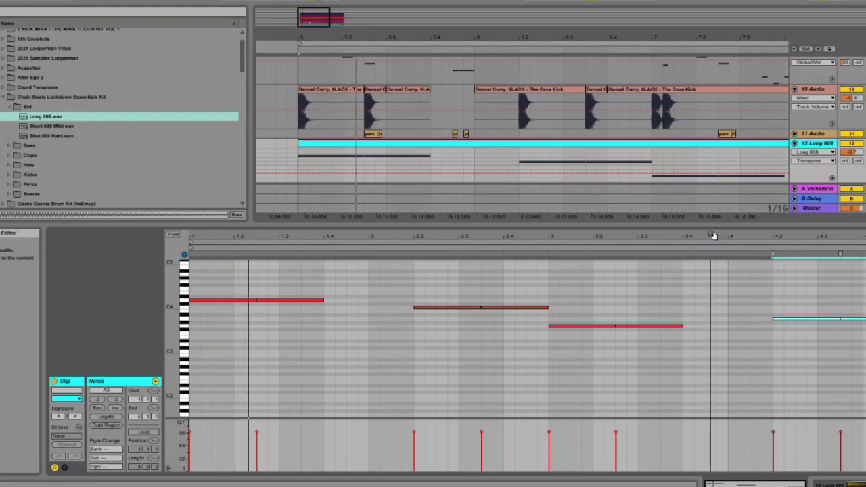
Examine the 808 clip's note pattern alongside the arrangement, then return to the Spinz 808 device chain.
left_click(744, 309)
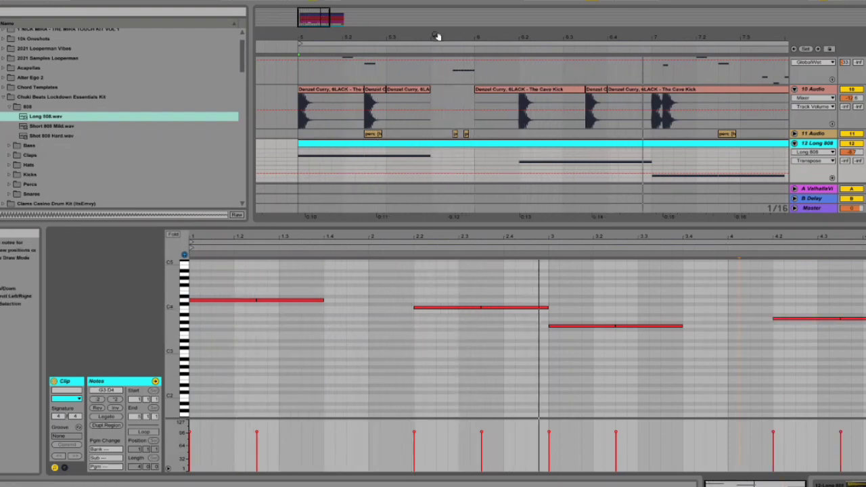
left_click_drag(298, 22, 326, 20)
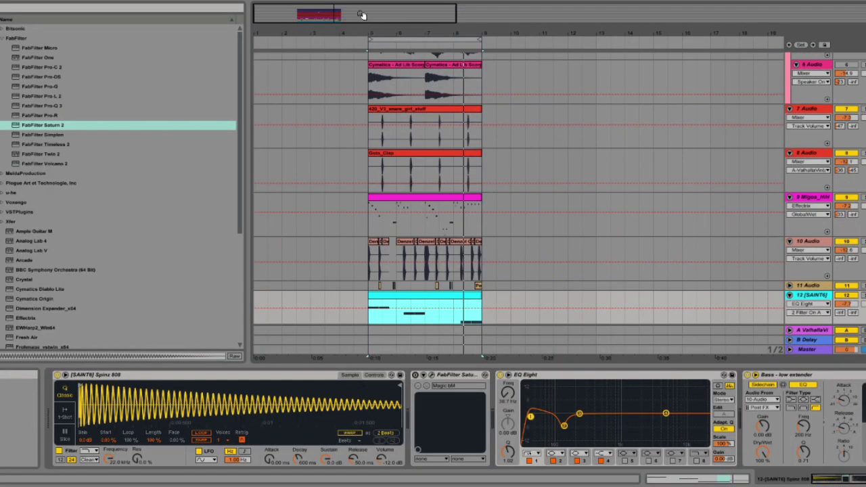
left_click_drag(361, 14, 335, 14)
scroll(391, 261, "down", 2)
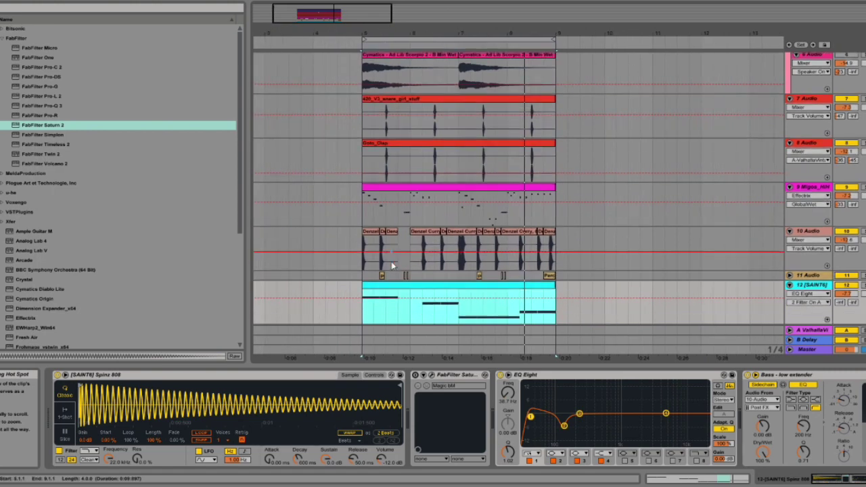
double_click(474, 290)
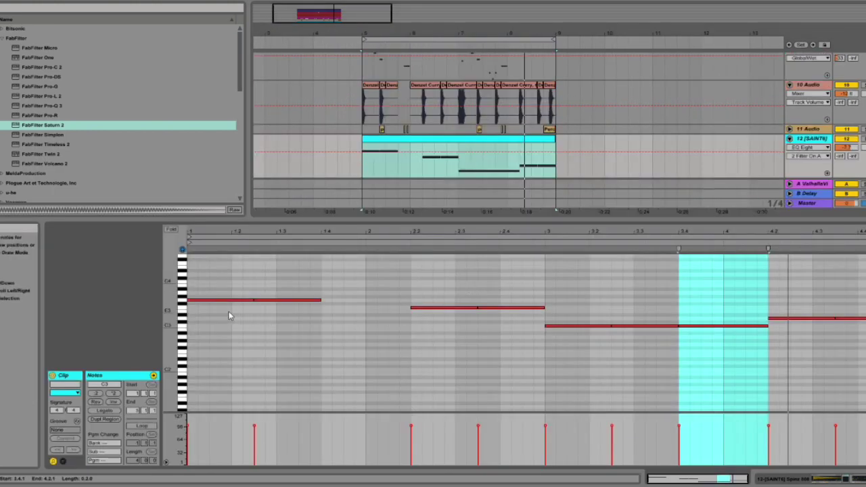
scroll(333, 349, "up", 3)
key("shift+Tab")
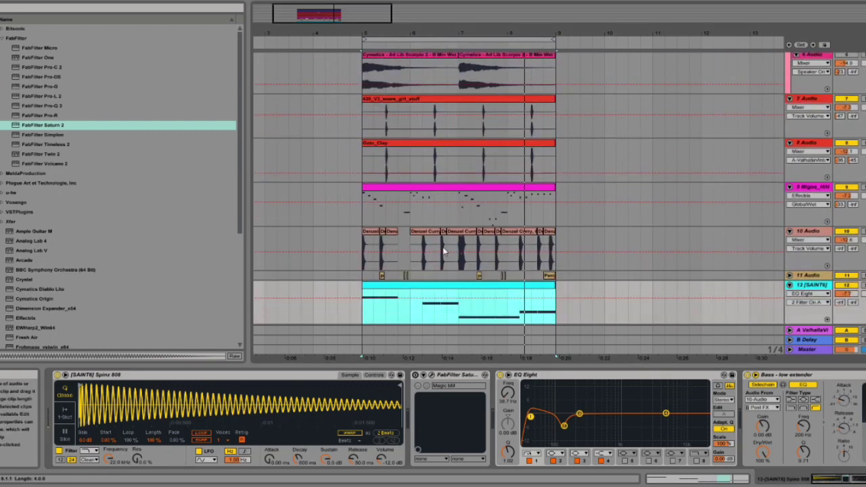
Play the four-bar loop from bar 5 and look through the sample and drum tracks.
scroll(452, 227, "up", 3)
key("space")
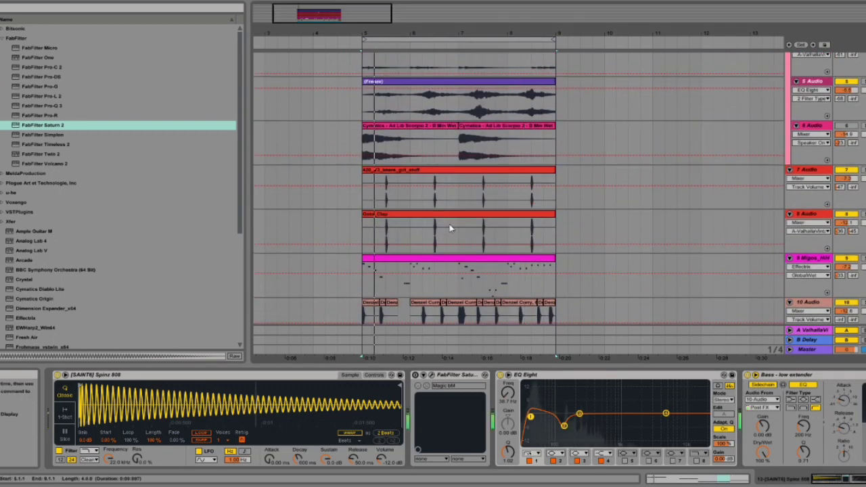
scroll(464, 241, "up", 3)
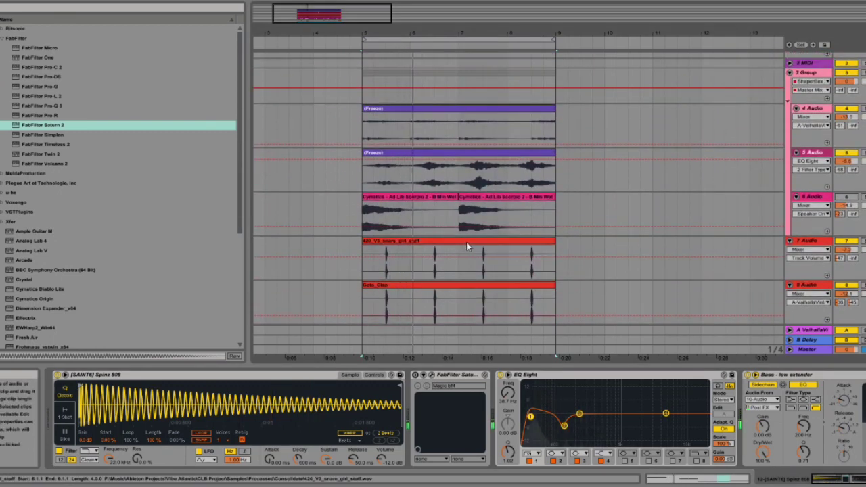
left_click_drag(341, 18, 337, 58)
scroll(586, 253, "down", 3)
scroll(586, 255, "up", 3)
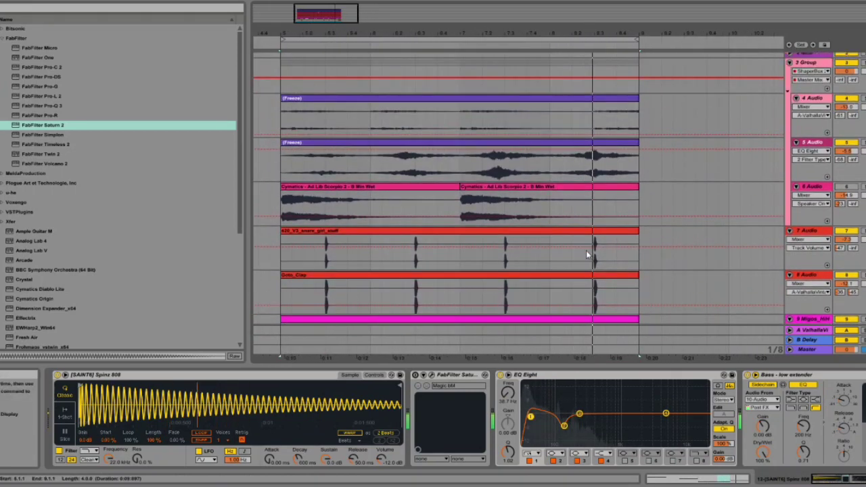
scroll(586, 255, "down", 4)
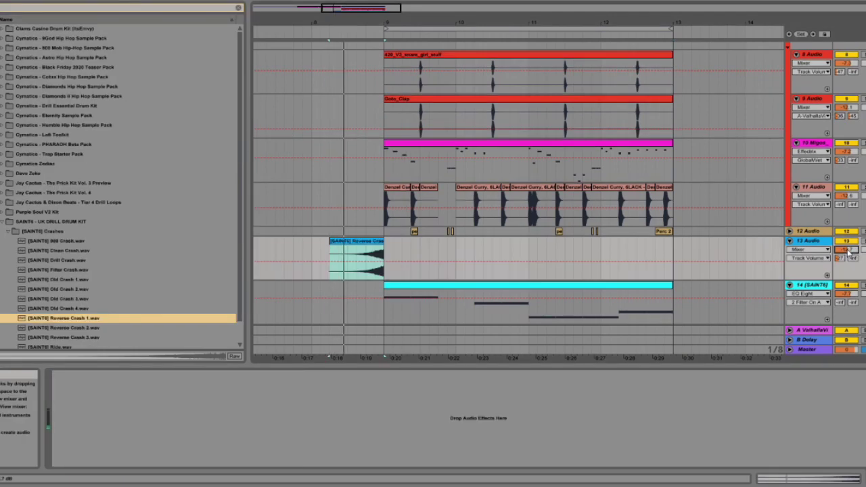
Trim the start of the Reverse Crash 1 clip so it spans about half a bar before bar 9, and open the clip.
left_click_drag(333, 244, 351, 244)
double_click(360, 241)
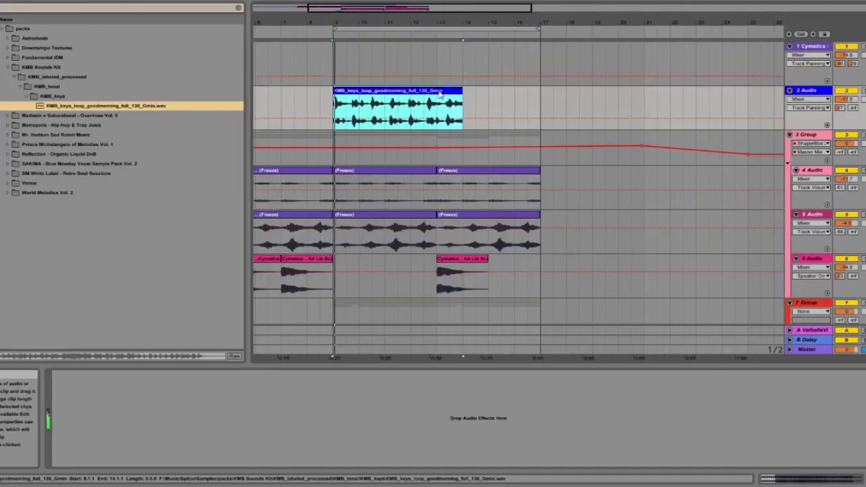
Add a curved fade-out across the one-bar KMB keys clip at bar 9 and lower its track volume to -22 dB.
left_click(348, 109)
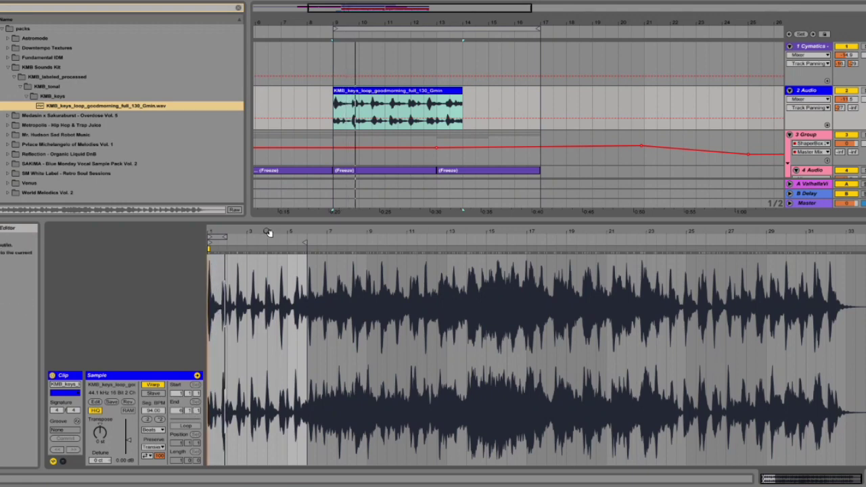
left_click_drag(270, 234, 277, 291)
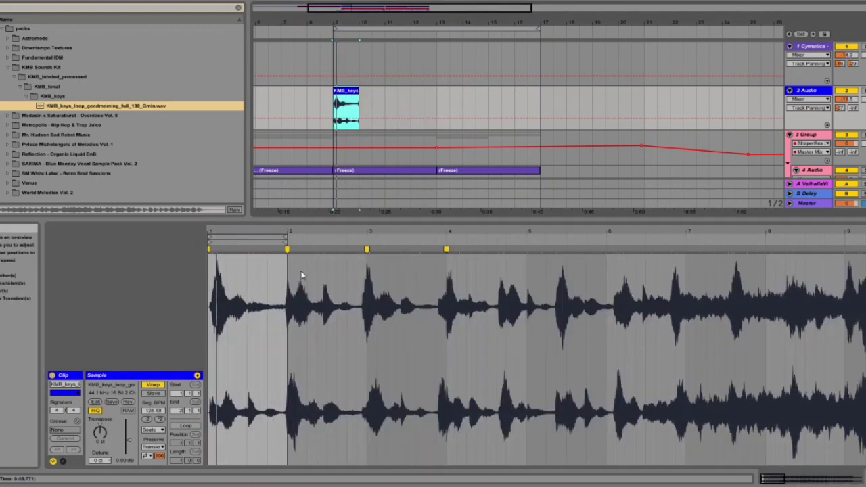
right_click(353, 93)
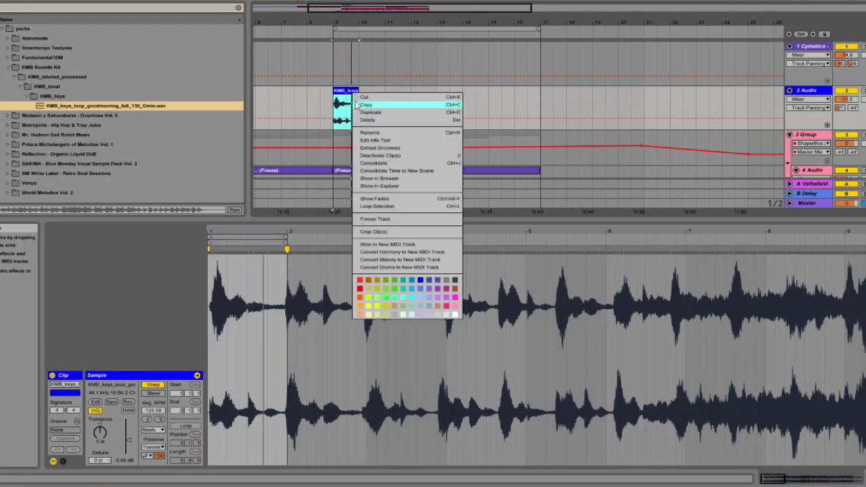
left_click(391, 198)
left_click_drag(357, 99, 343, 103)
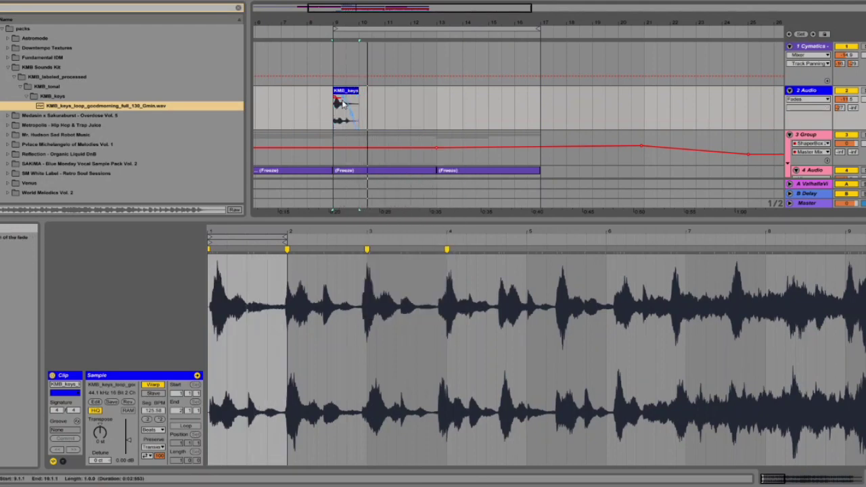
key("space")
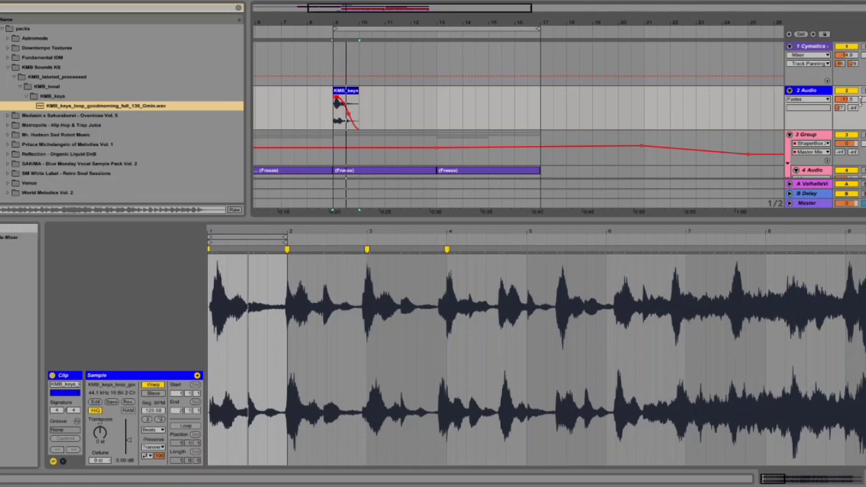
left_click(863, 100)
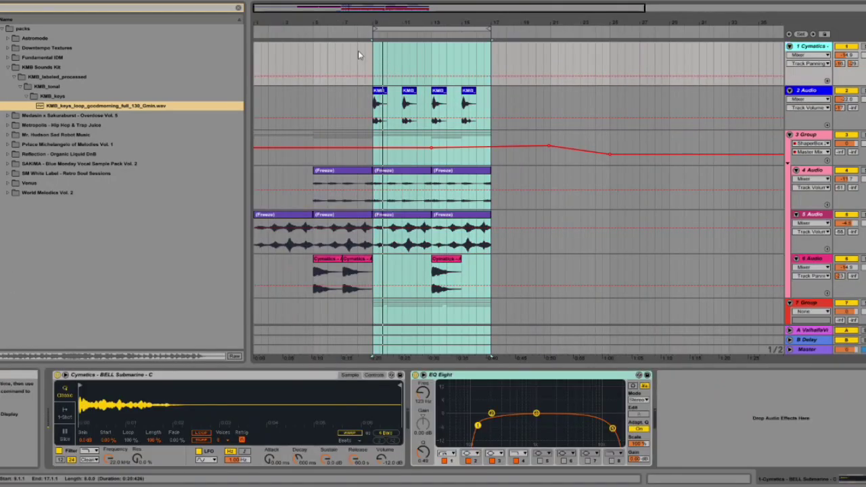
Extend the arrangement loop back to bar 1 so it covers bars 1 to 17, and look through all tracks.
left_click(384, 27)
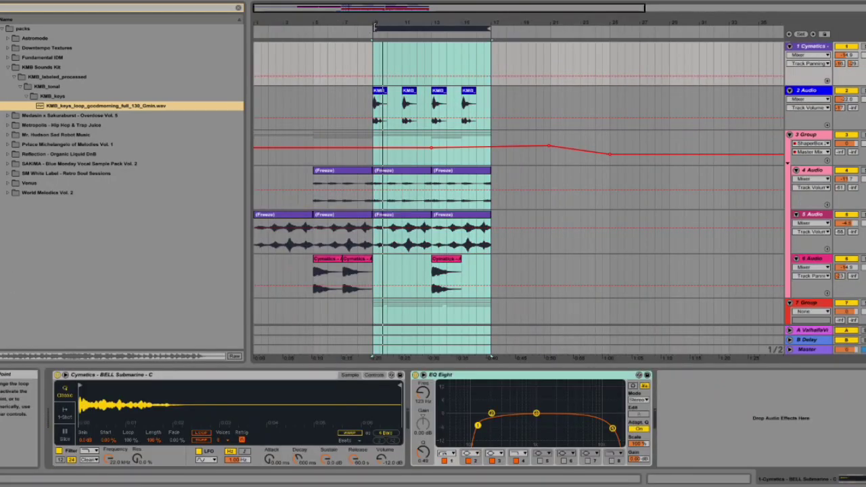
left_click_drag(376, 27, 207, 44)
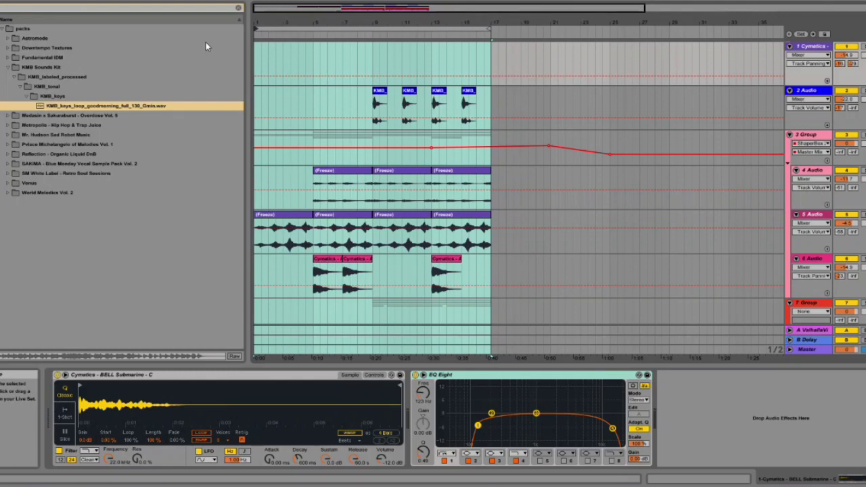
scroll(639, 247, "down", 5)
scroll(642, 250, "down", 9)
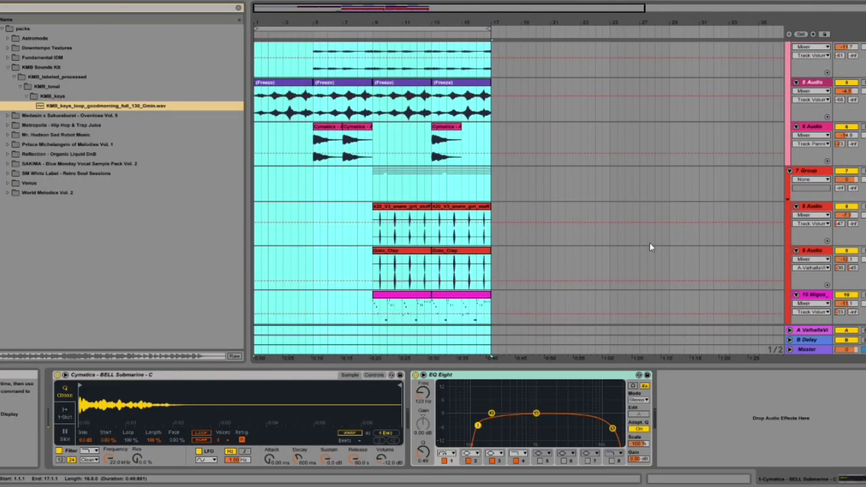
scroll(595, 241, "down", 2)
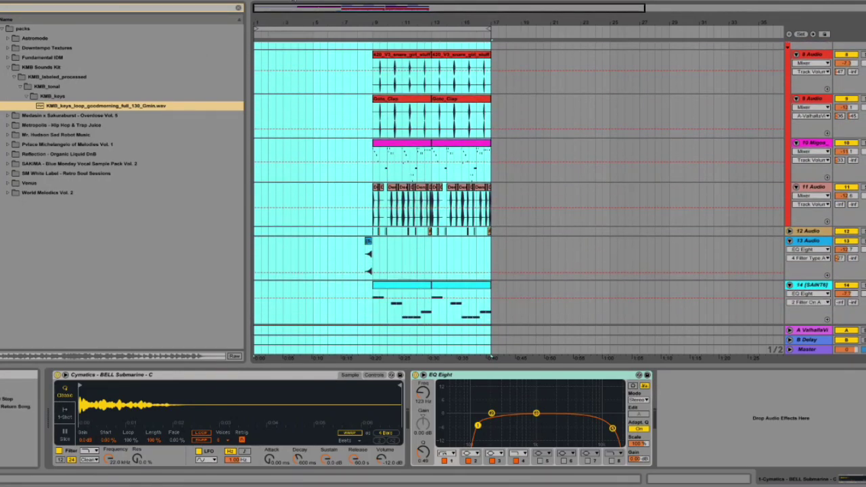